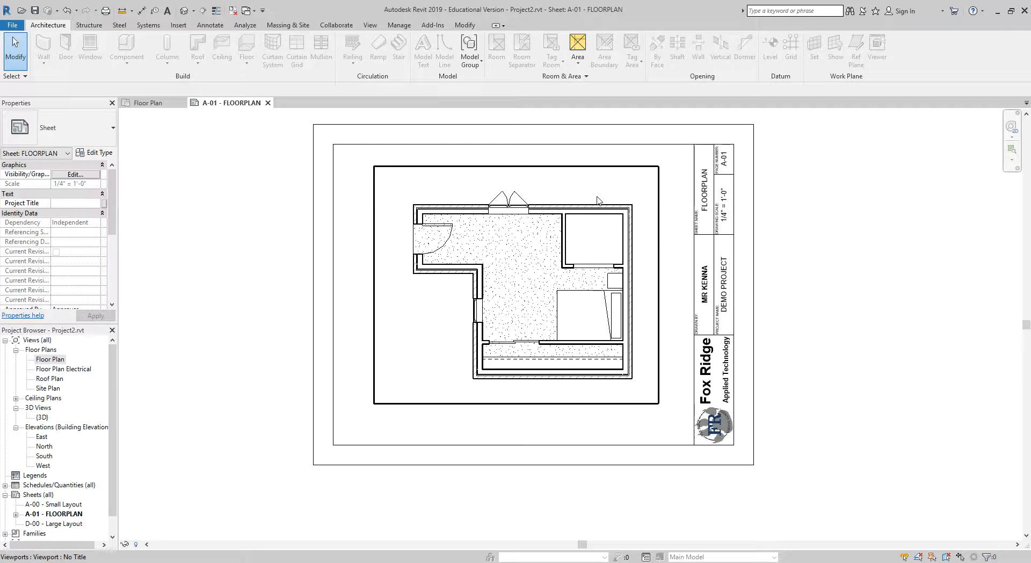
Step: Start an Aligned dimension on the A-01 FLOORPLAN sheet with Wall faces as the reference preference
{"action": "scroll", "coordinate": [652, 236], "scroll_direction": "up", "scroll_amount": 1}
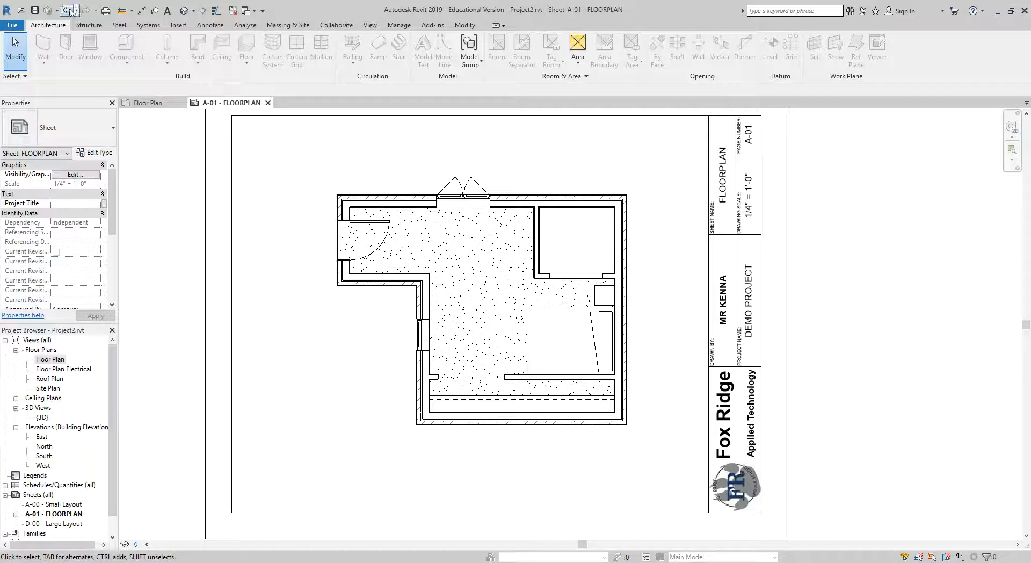
{"action": "left_click", "coordinate": [146, 13]}
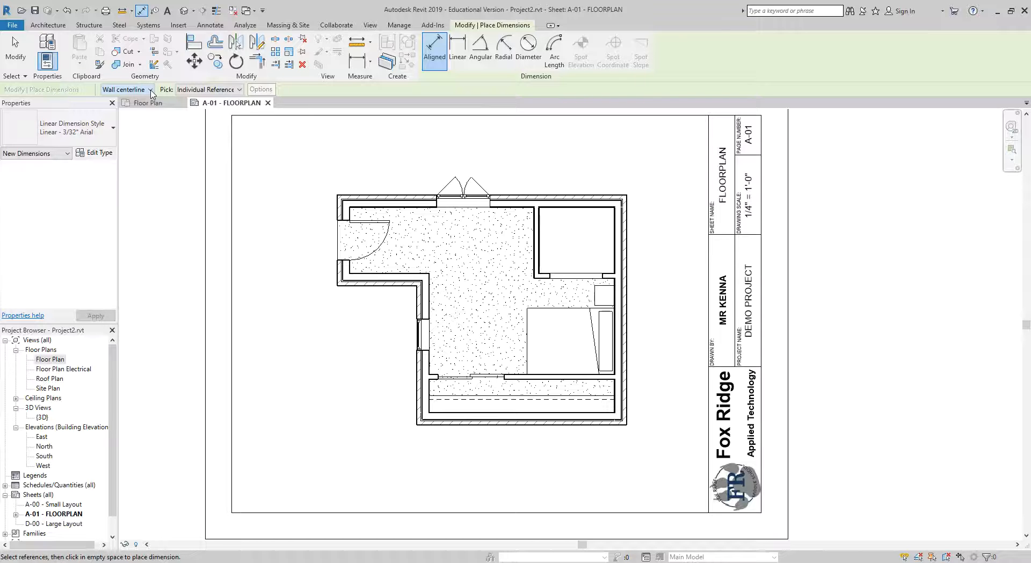
{"action": "left_click", "coordinate": [128, 89]}
{"action": "left_click", "coordinate": [133, 110]}
{"action": "scroll", "coordinate": [445, 229], "scroll_direction": "down", "scroll_amount": 1}
{"action": "scroll", "coordinate": [352, 145], "scroll_direction": "up", "scroll_amount": 5}
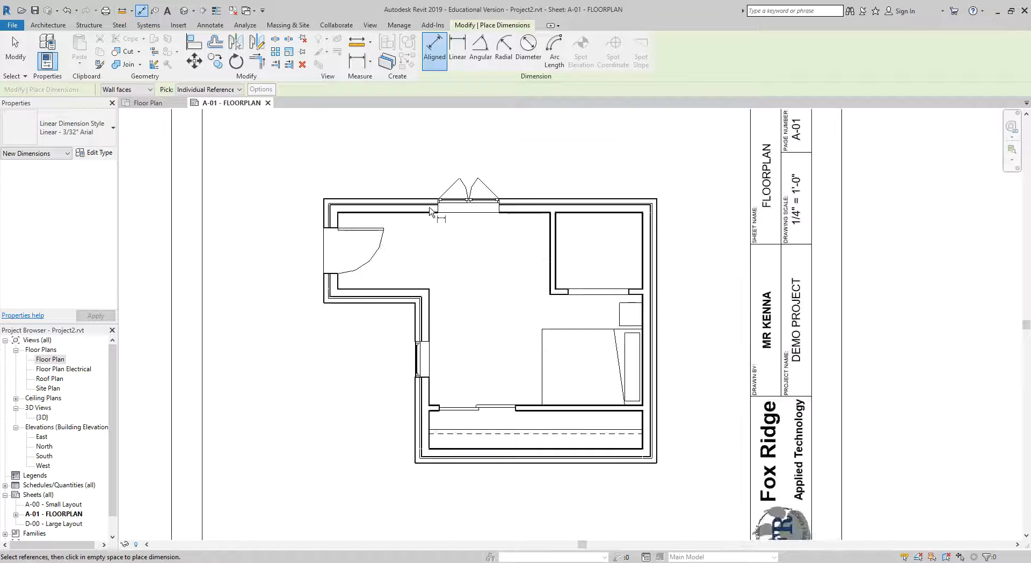
{"action": "scroll", "coordinate": [403, 161], "scroll_direction": "down", "scroll_amount": 3}
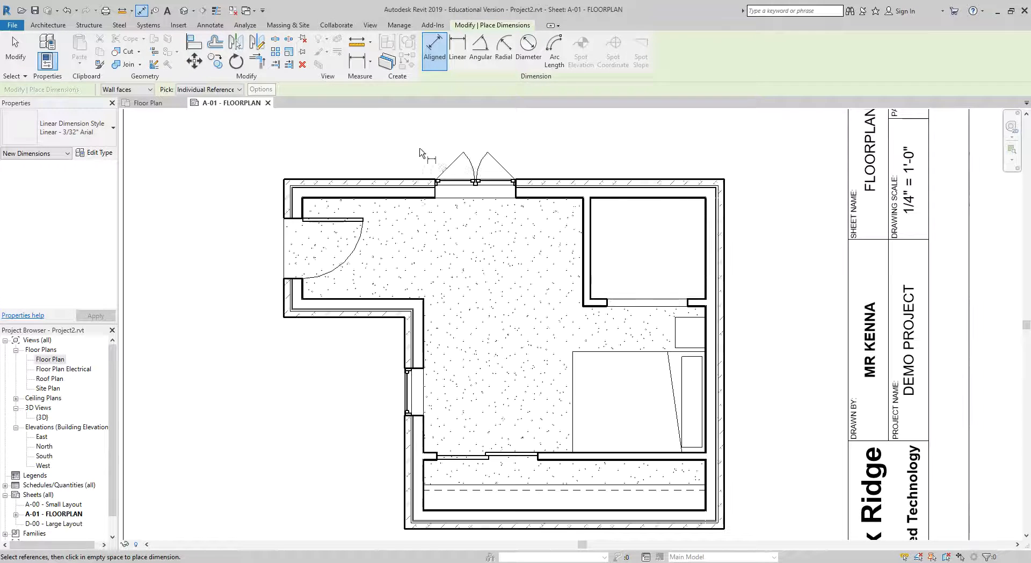
{"action": "middle_click_drag", "start_coordinate": [424, 152], "coordinate": [402, 259]}
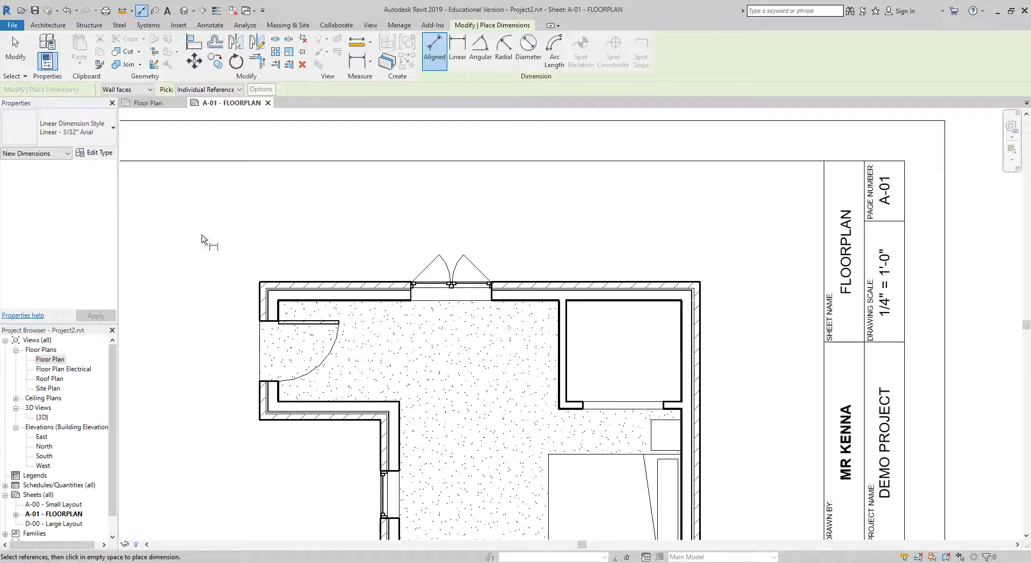
{"action": "scroll", "coordinate": [422, 212], "scroll_direction": "down", "scroll_amount": 5}
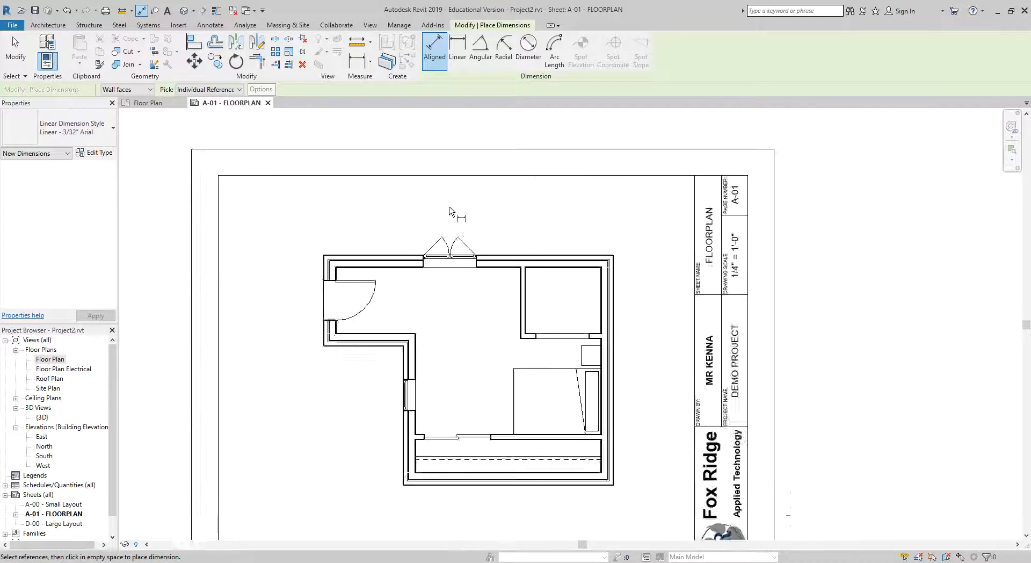
Step: Open the Floor Plan view and dimension the overall interior width between the outer side walls, placing it well above the plan
{"action": "left_click", "coordinate": [148, 102]}
{"action": "scroll", "coordinate": [502, 291], "scroll_direction": "up", "scroll_amount": 6}
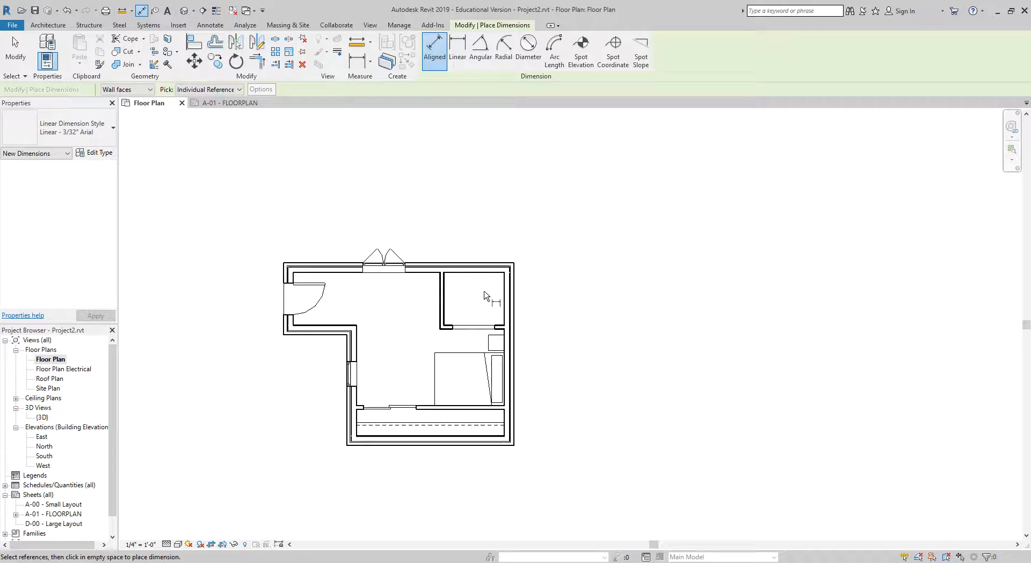
{"action": "scroll", "coordinate": [483, 293], "scroll_direction": "down", "scroll_amount": 2}
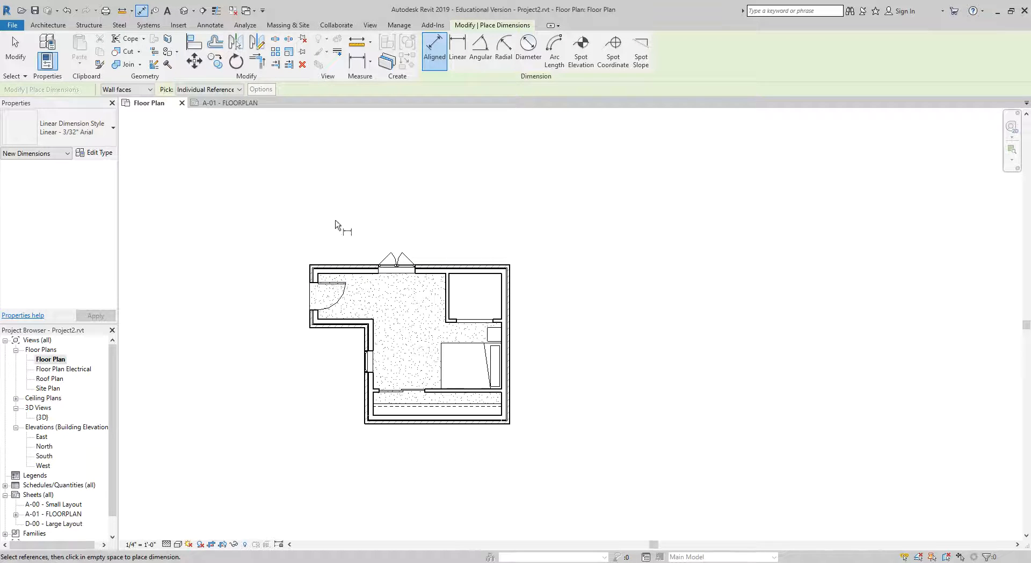
{"action": "scroll", "coordinate": [398, 280], "scroll_direction": "up", "scroll_amount": 1}
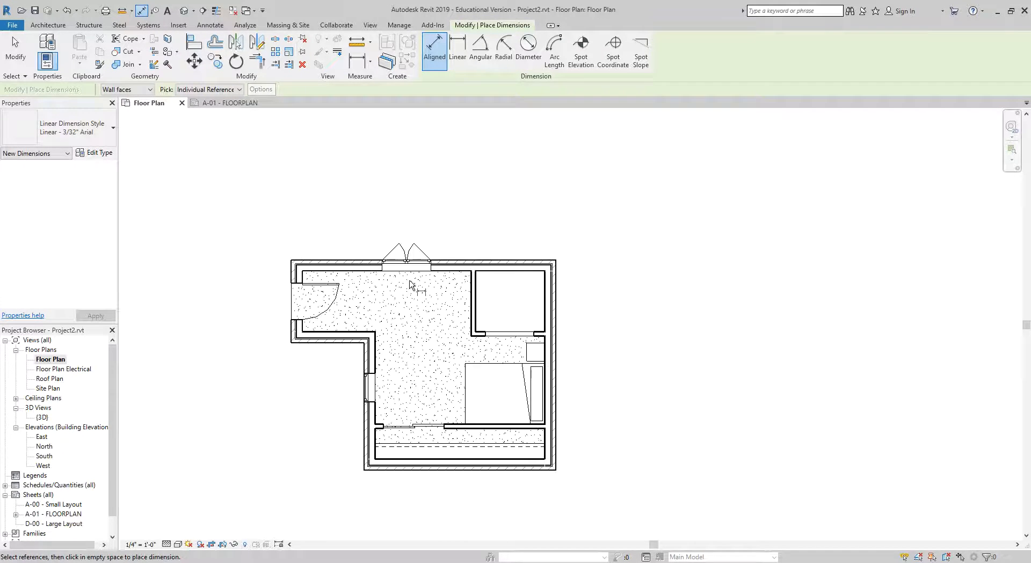
{"action": "scroll", "coordinate": [409, 290], "scroll_direction": "up", "scroll_amount": 2}
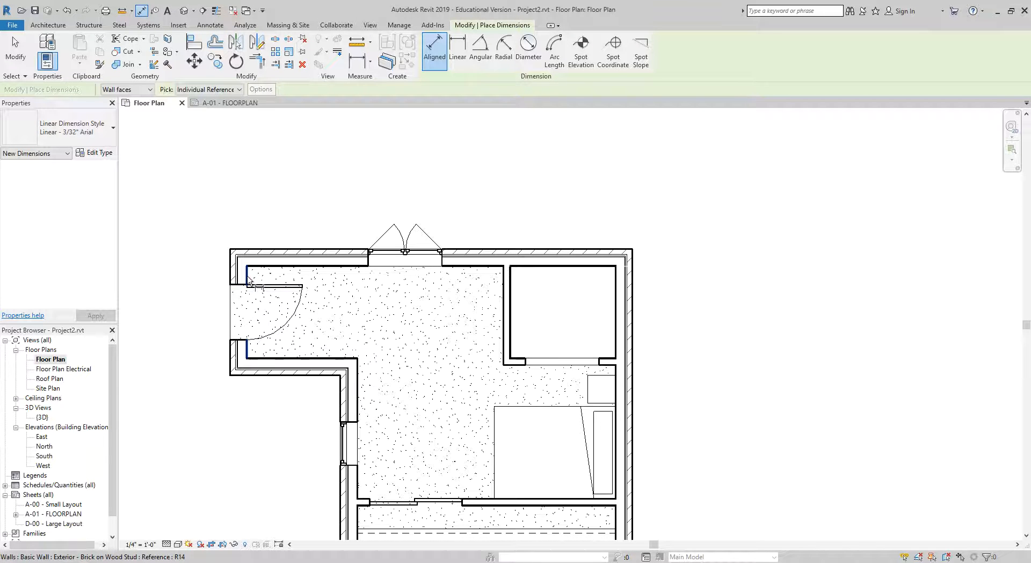
{"action": "left_click", "coordinate": [249, 280]}
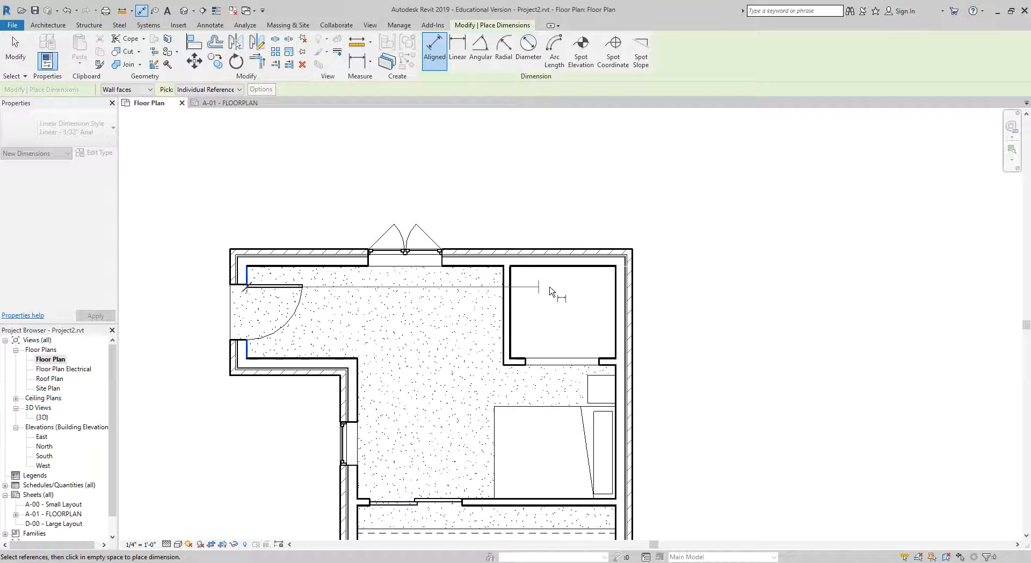
{"action": "left_click", "coordinate": [617, 283]}
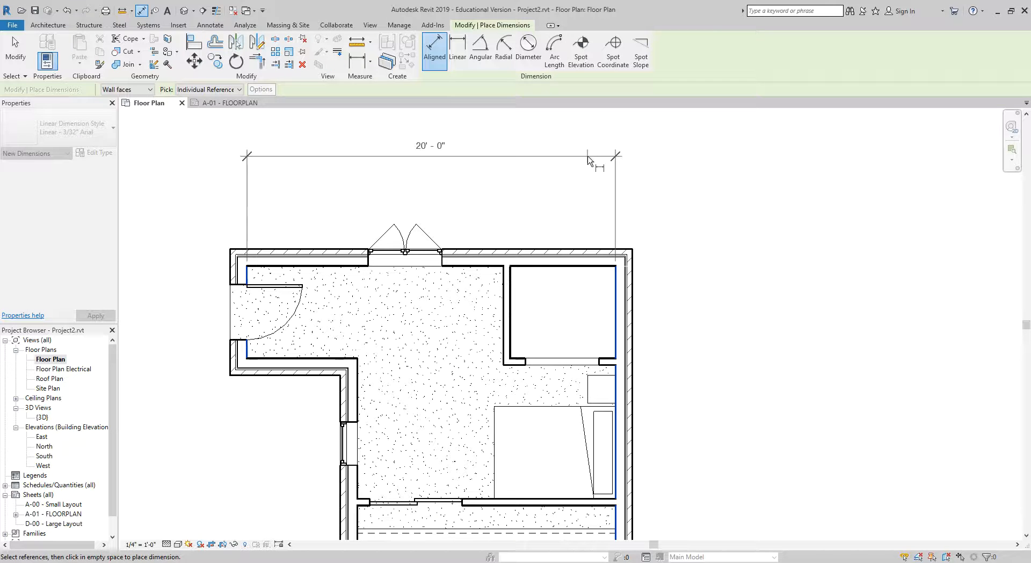
{"action": "left_click", "coordinate": [591, 155]}
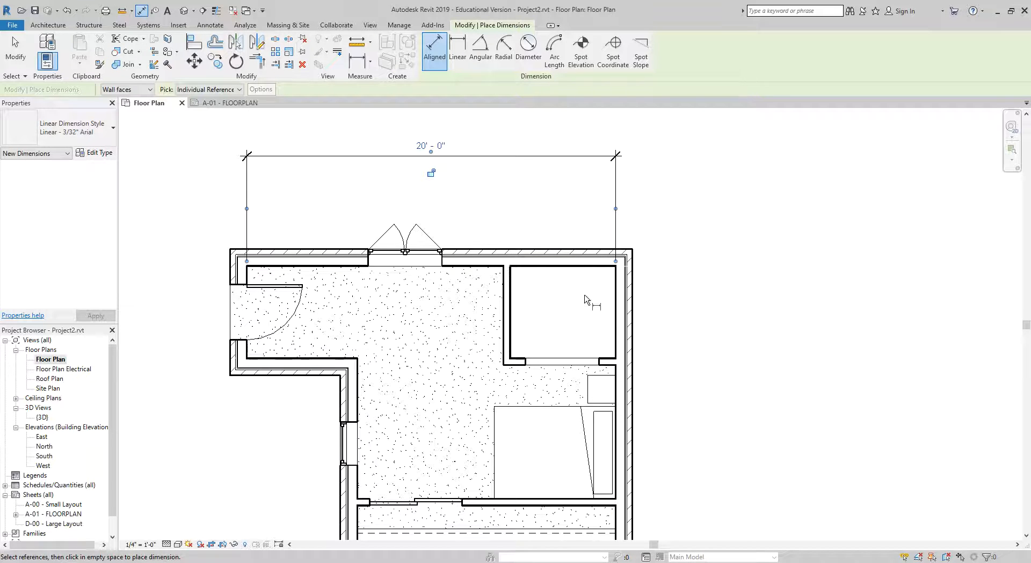
Step: Dimension the interior width of the small upper-right room, placing it between the plan and the overall dimension
{"action": "left_click", "coordinate": [617, 291]}
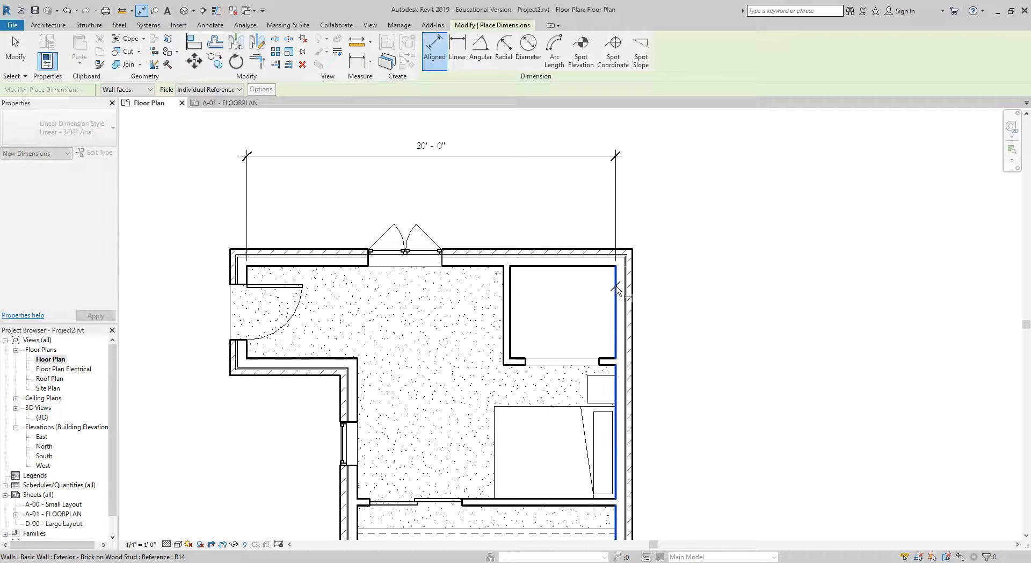
{"action": "left_click", "coordinate": [511, 293]}
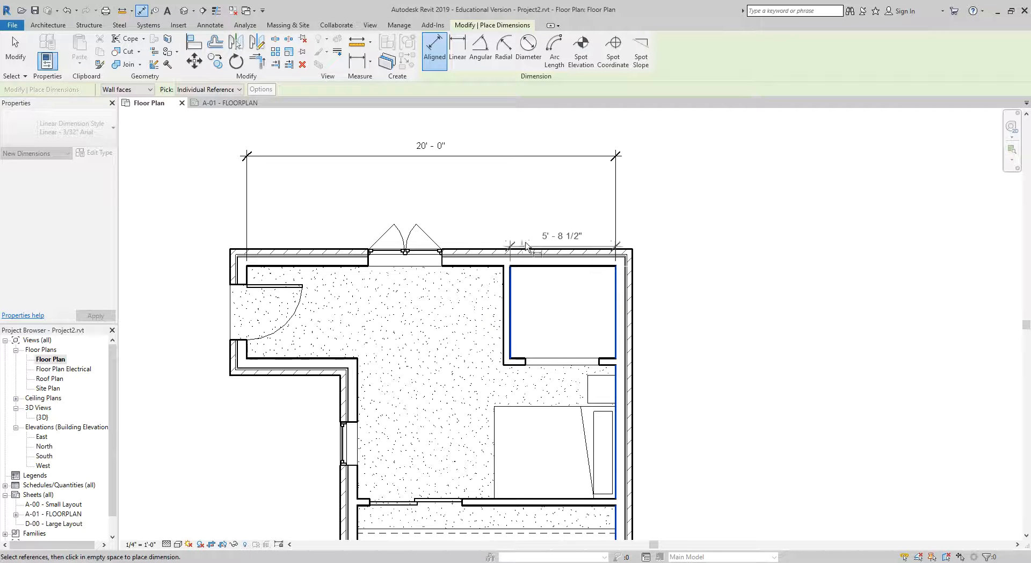
{"action": "left_click", "coordinate": [537, 208]}
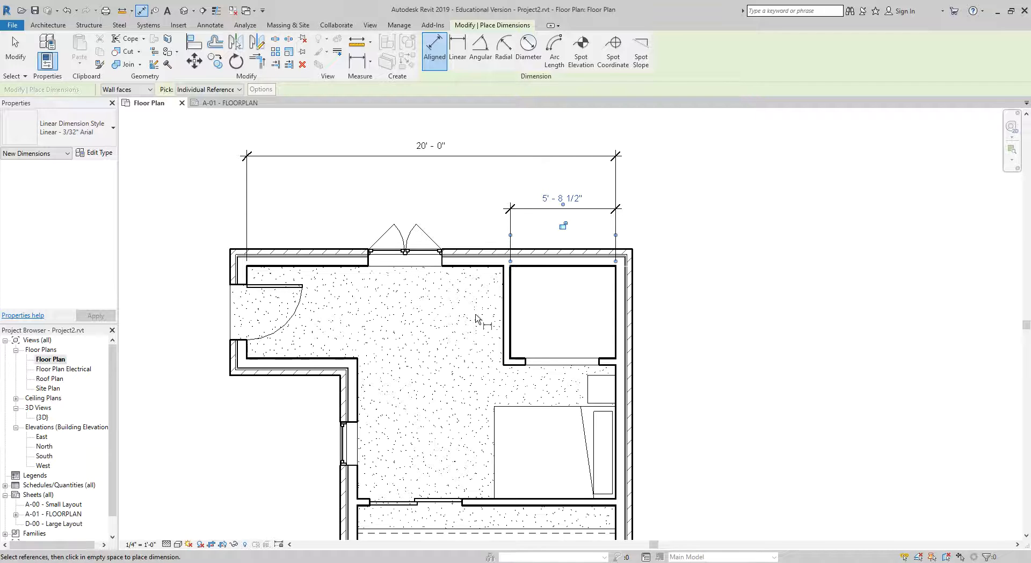
Step: Dimension from the entry wall's inner face to the double casement window and across the window, in line with the small room's dimension
{"action": "left_click", "coordinate": [250, 279]}
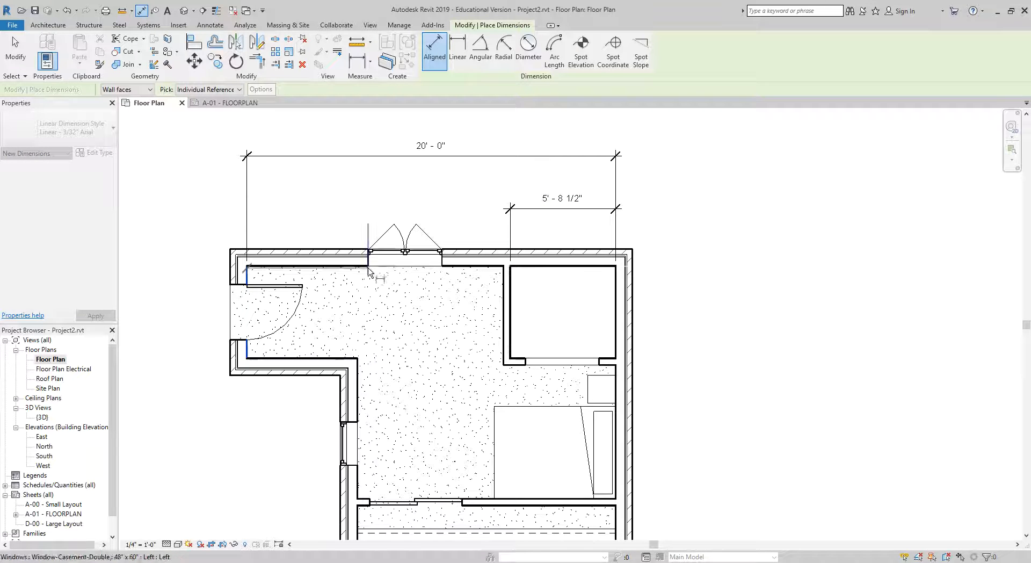
{"action": "left_click", "coordinate": [368, 231]}
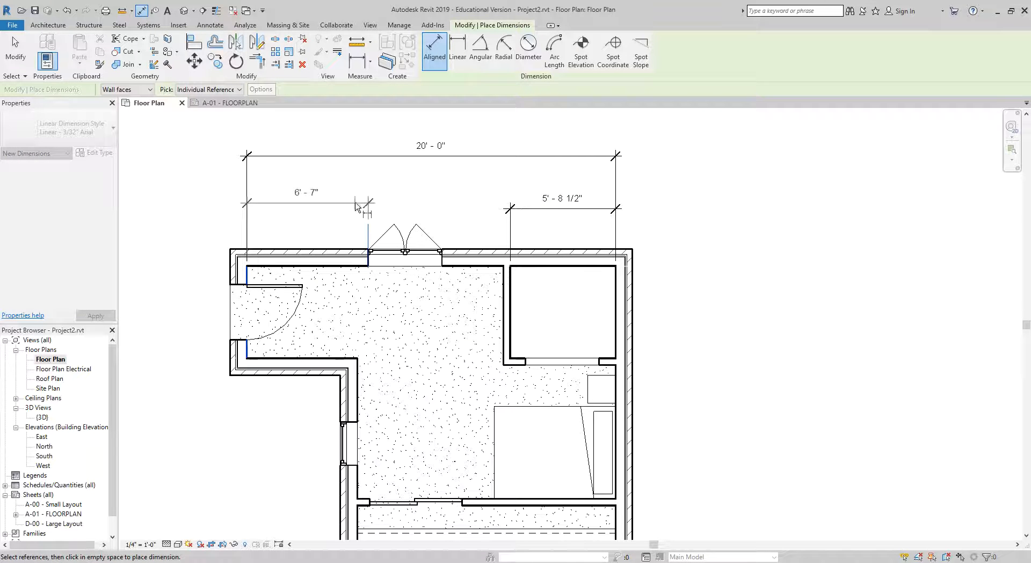
{"action": "left_click", "coordinate": [360, 213]}
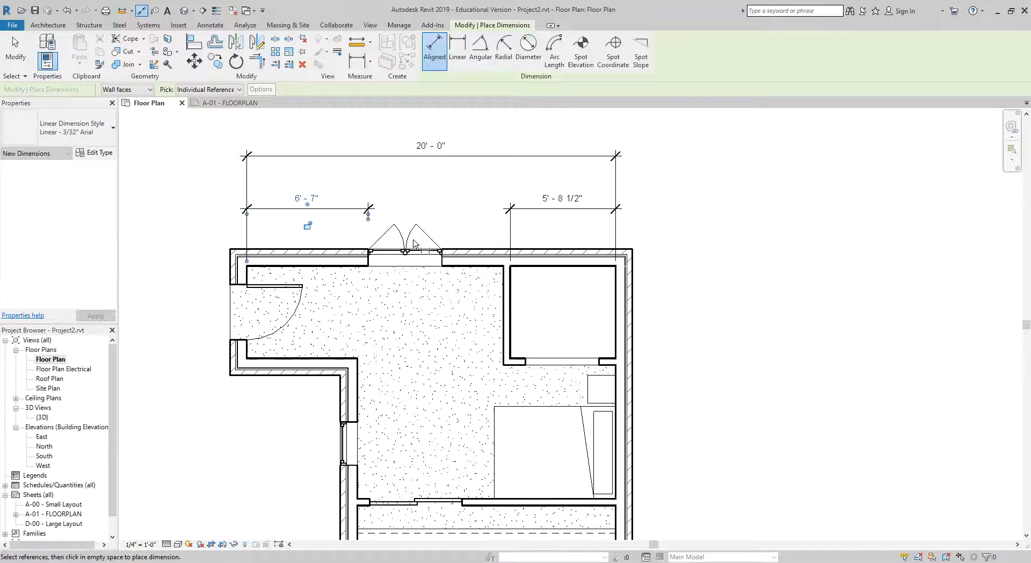
{"action": "left_click", "coordinate": [372, 262]}
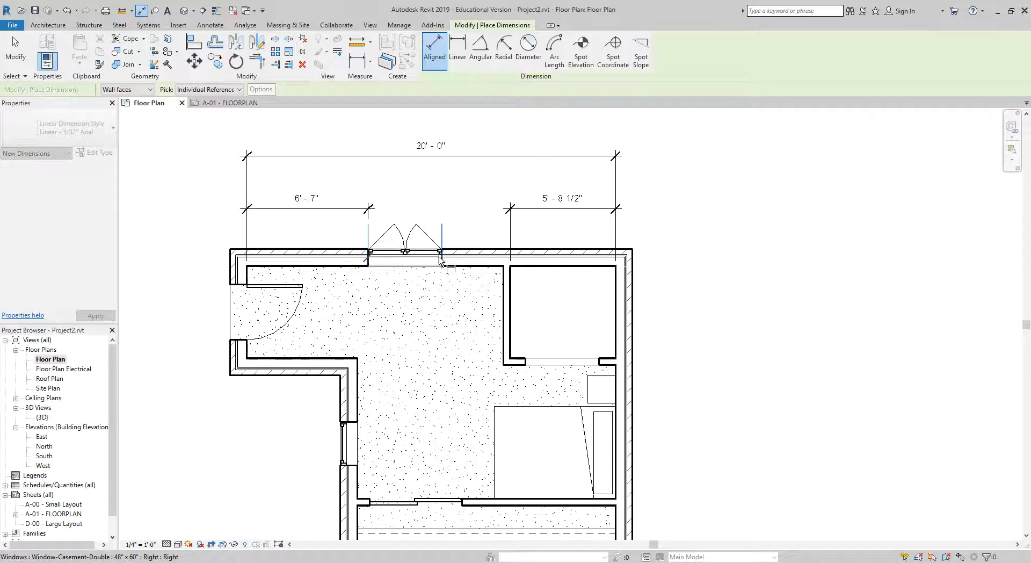
{"action": "left_click", "coordinate": [439, 240]}
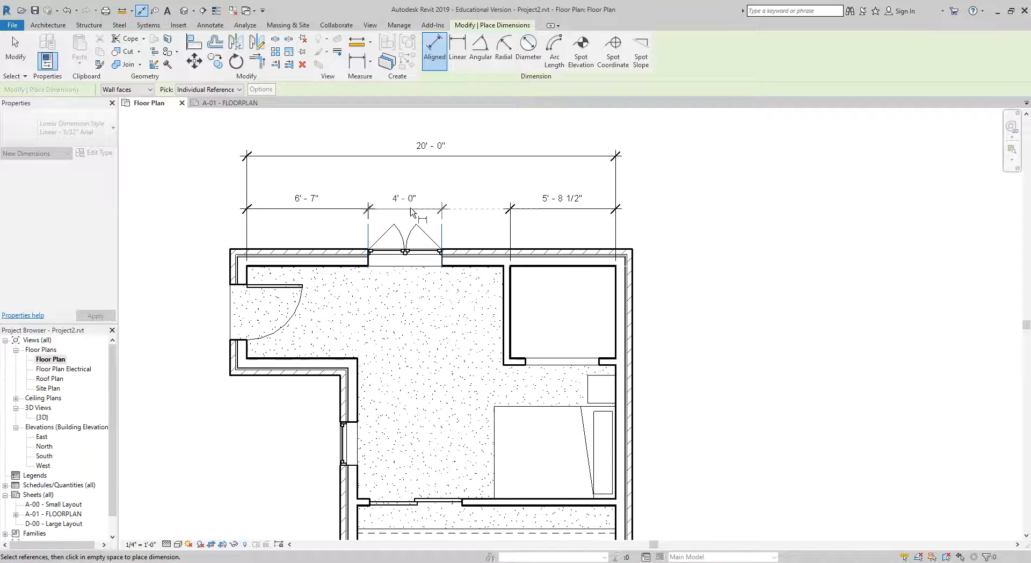
{"action": "left_click", "coordinate": [411, 210]}
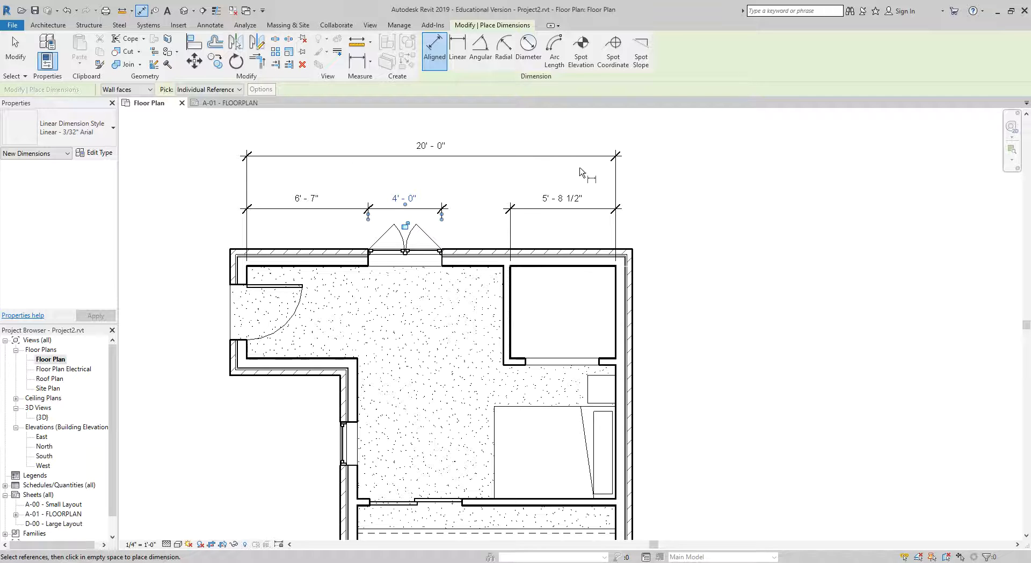
Step: Move the small room's width dimension beyond the overall dimension and return it in line with the window dimensions
{"action": "left_click", "coordinate": [15, 49]}
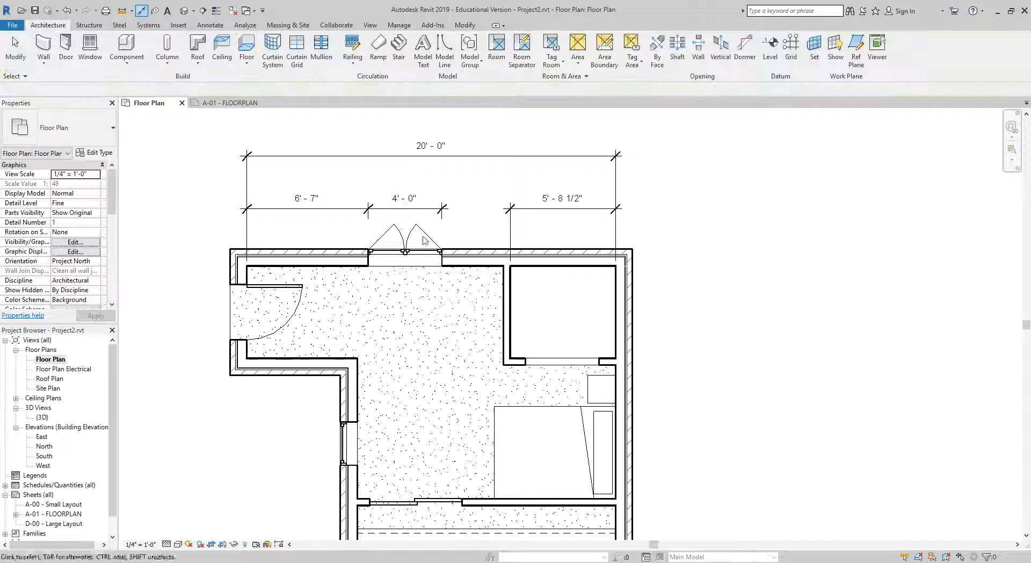
{"action": "left_click", "coordinate": [557, 208]}
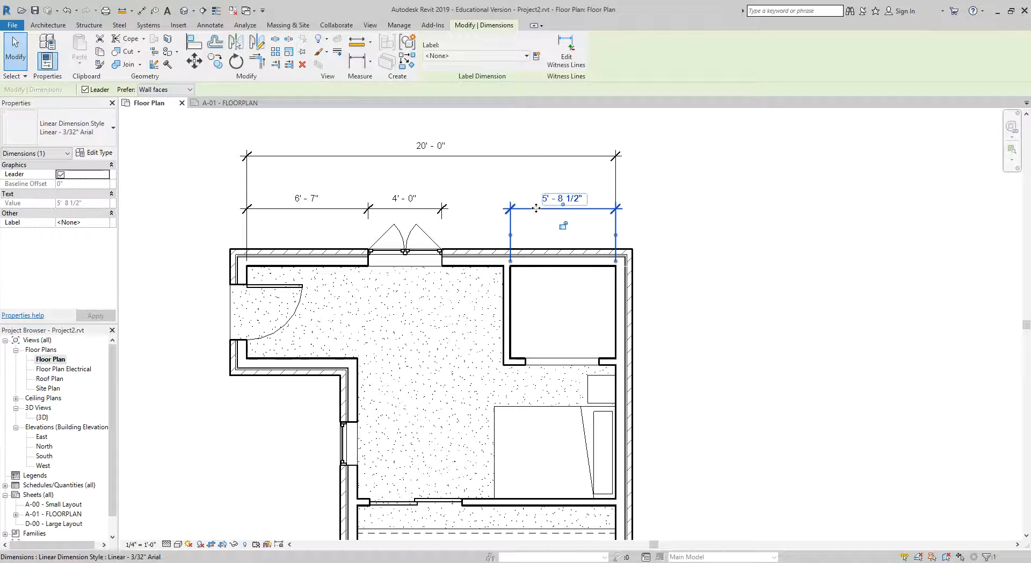
{"action": "left_click_drag", "start_coordinate": [536, 207], "coordinate": [537, 131]}
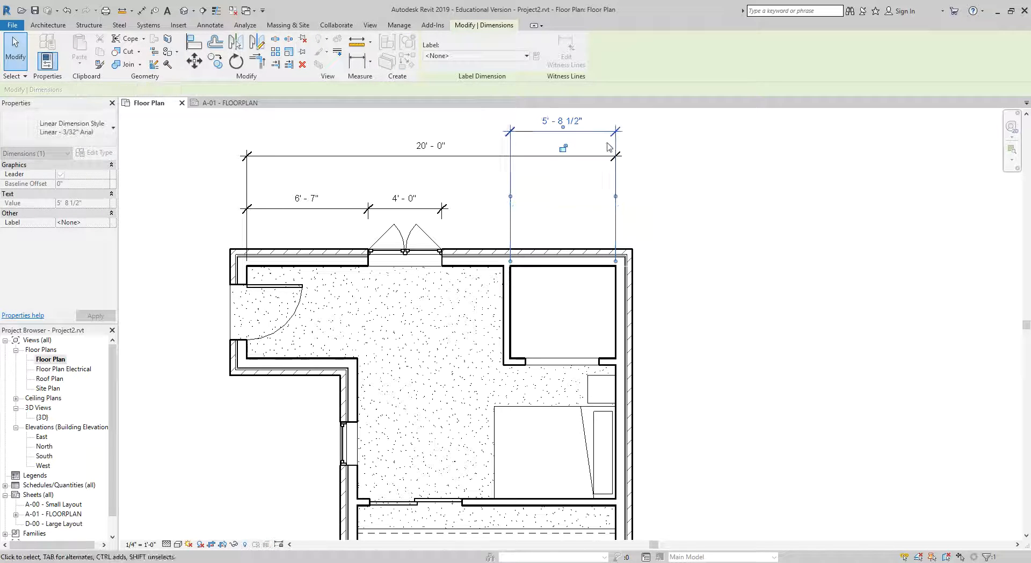
{"action": "left_click", "coordinate": [716, 191]}
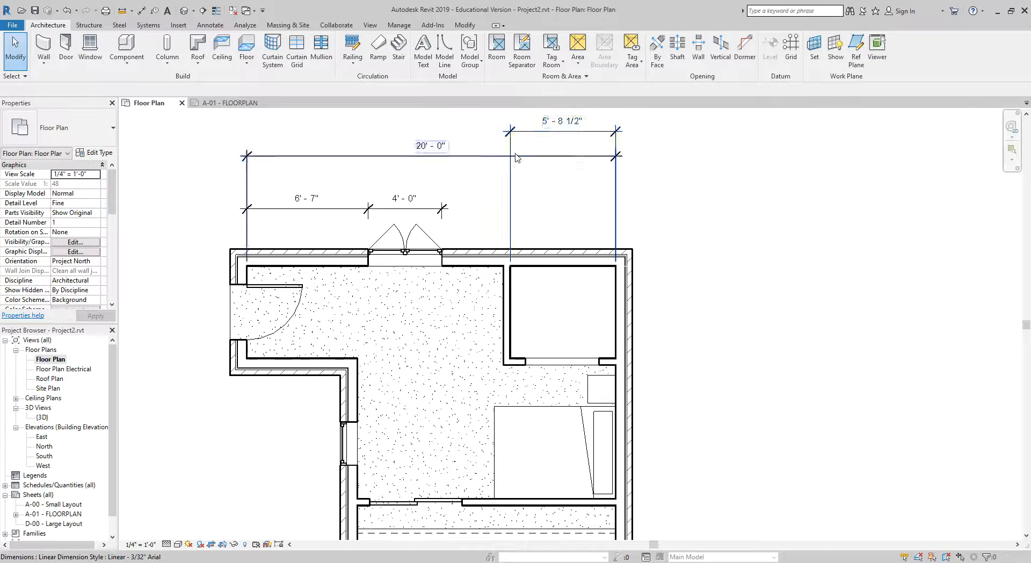
{"action": "left_click_drag", "start_coordinate": [530, 134], "coordinate": [556, 164]}
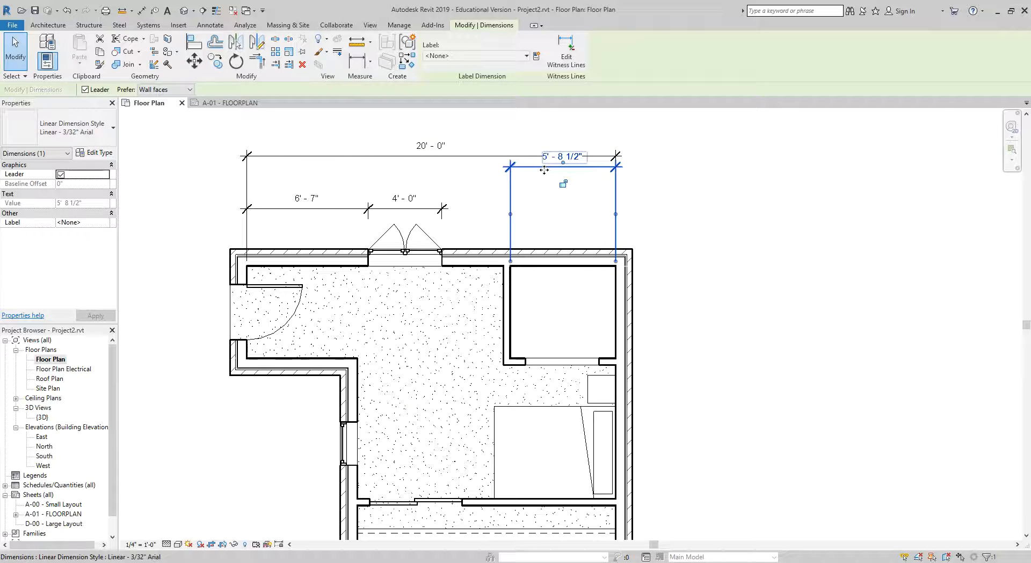
{"action": "left_click_drag", "start_coordinate": [544, 168], "coordinate": [542, 209]}
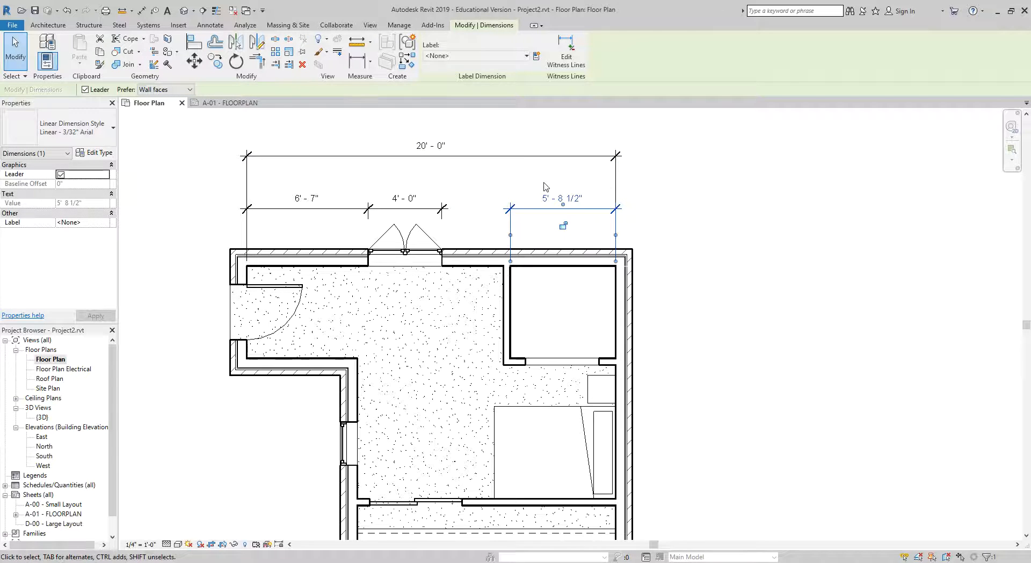
{"action": "left_click", "coordinate": [683, 200]}
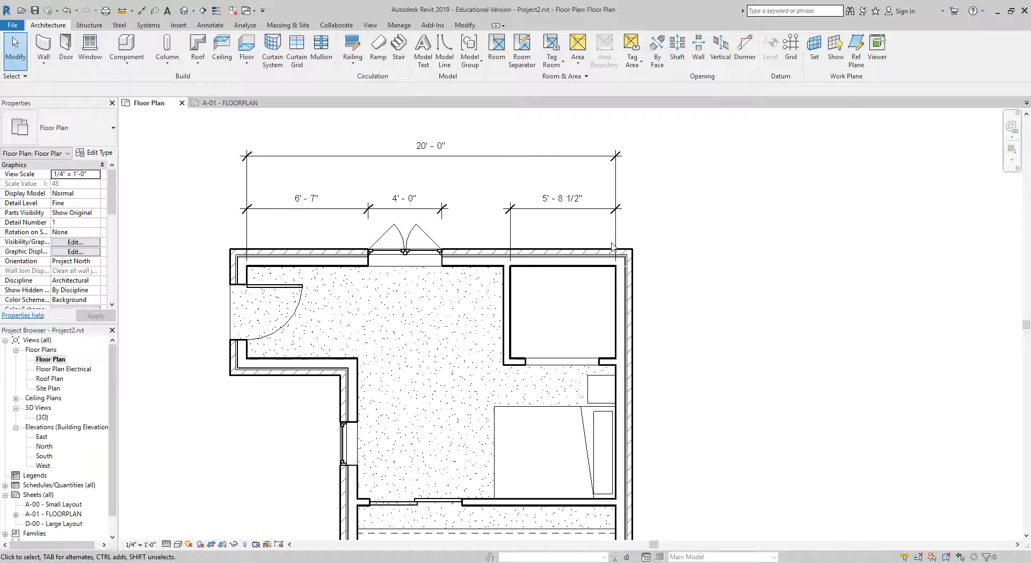
Step: Dimension the entry area's interior depth between its upper and lower wall faces, placing it well outside the door wall
{"action": "scroll", "coordinate": [428, 293], "scroll_direction": "down", "scroll_amount": 4}
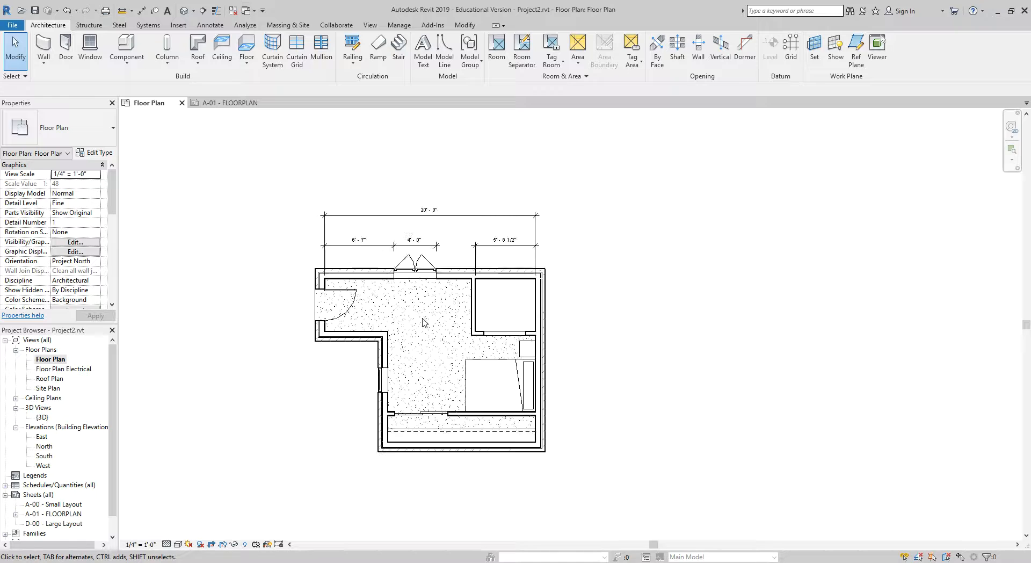
{"action": "scroll", "coordinate": [423, 318], "scroll_direction": "up", "scroll_amount": 3}
{"action": "middle_click_drag", "start_coordinate": [394, 293], "coordinate": [461, 292]}
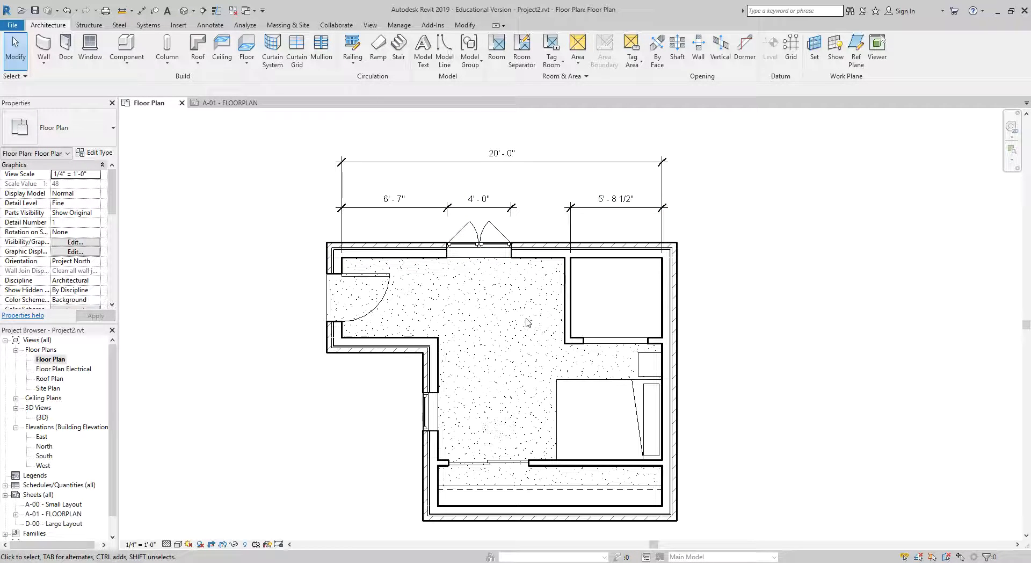
{"action": "scroll", "coordinate": [390, 375], "scroll_direction": "down", "scroll_amount": 1}
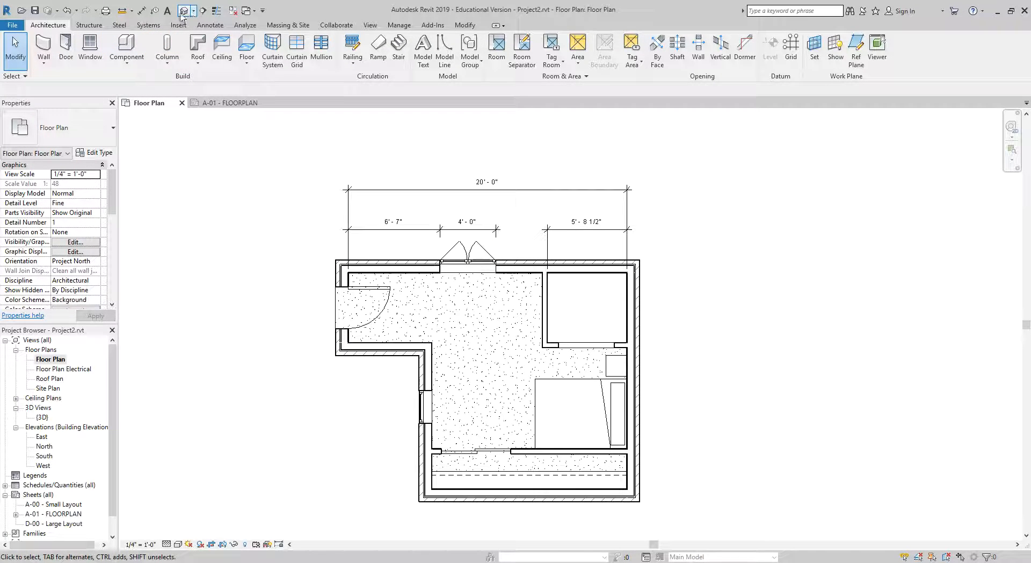
{"action": "left_click", "coordinate": [141, 10]}
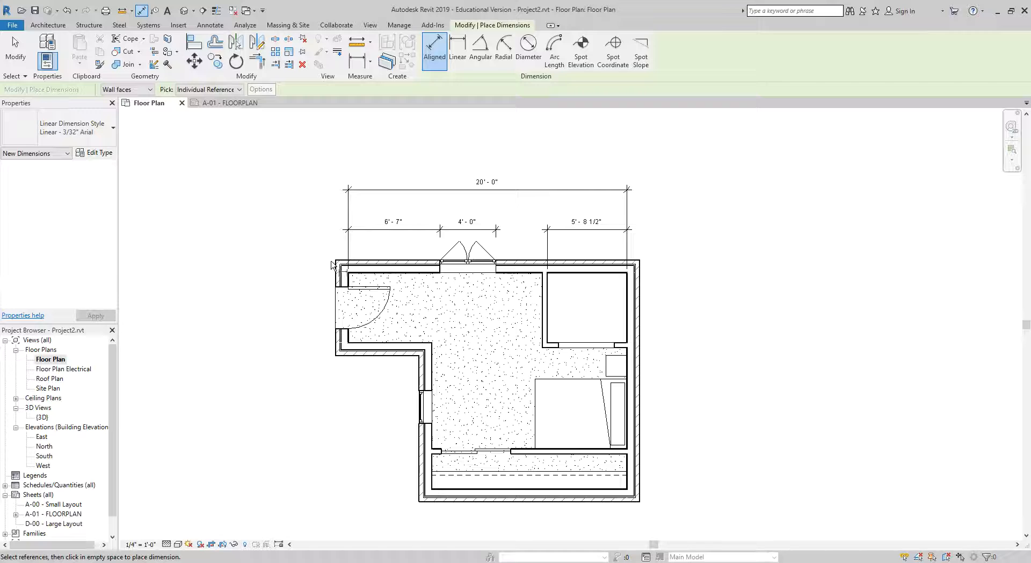
{"action": "left_click", "coordinate": [354, 275]}
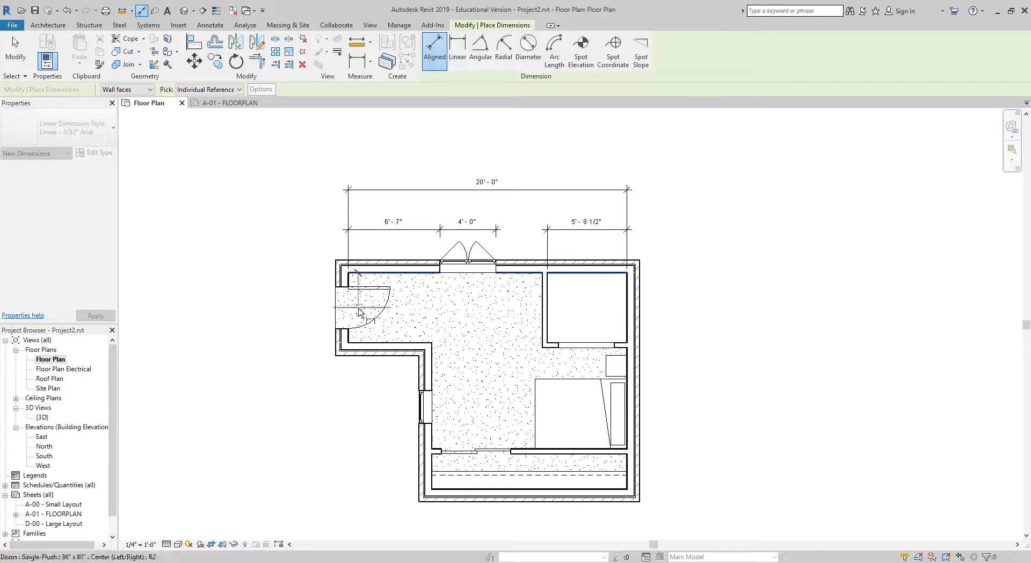
{"action": "left_click", "coordinate": [361, 344]}
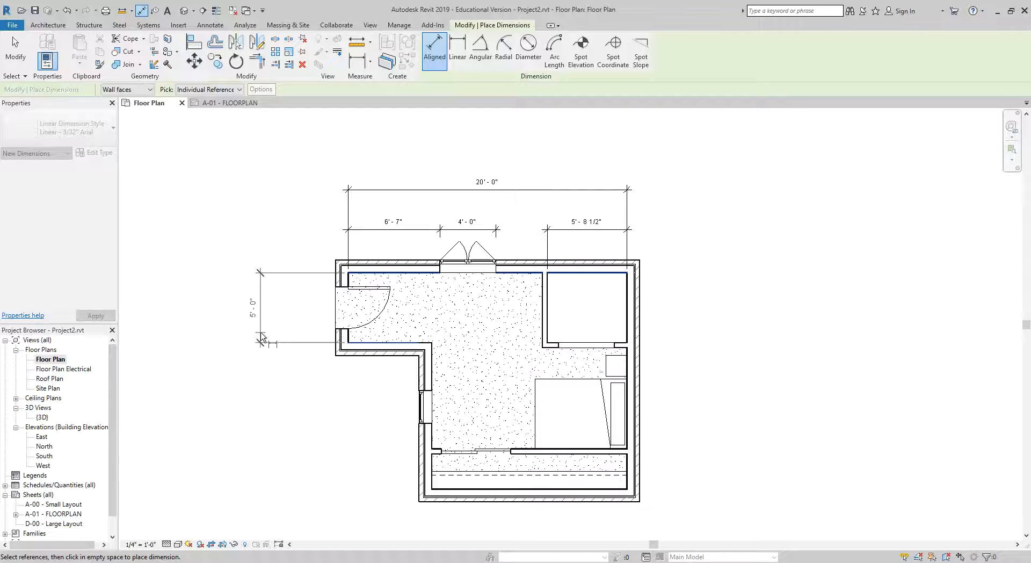
{"action": "left_click", "coordinate": [258, 337]}
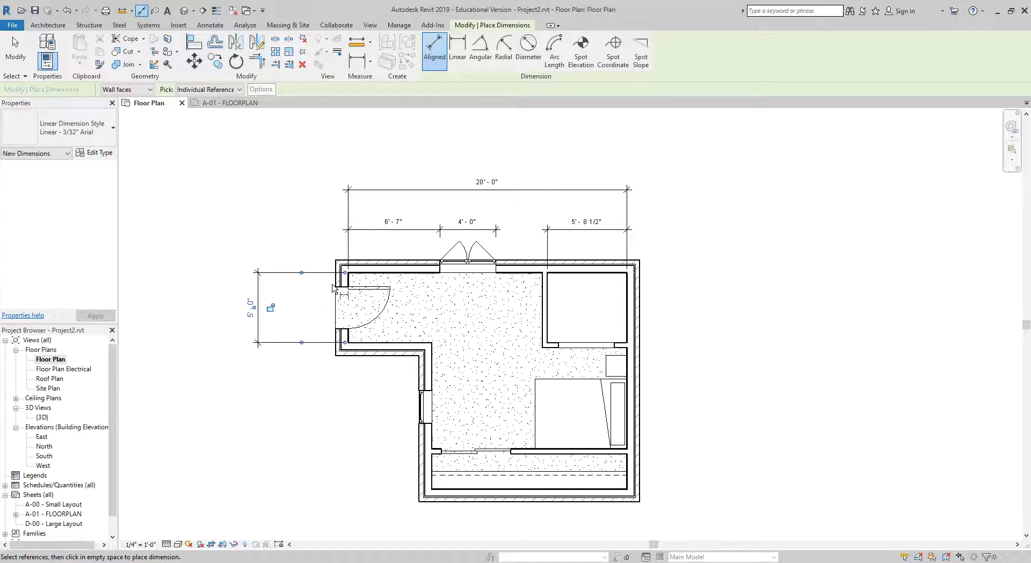
Step: Dimension the entry door's width and the gap from the door to the lower inner wall face, placing both between the plan and the entry depth dimension
{"action": "left_click", "coordinate": [337, 288]}
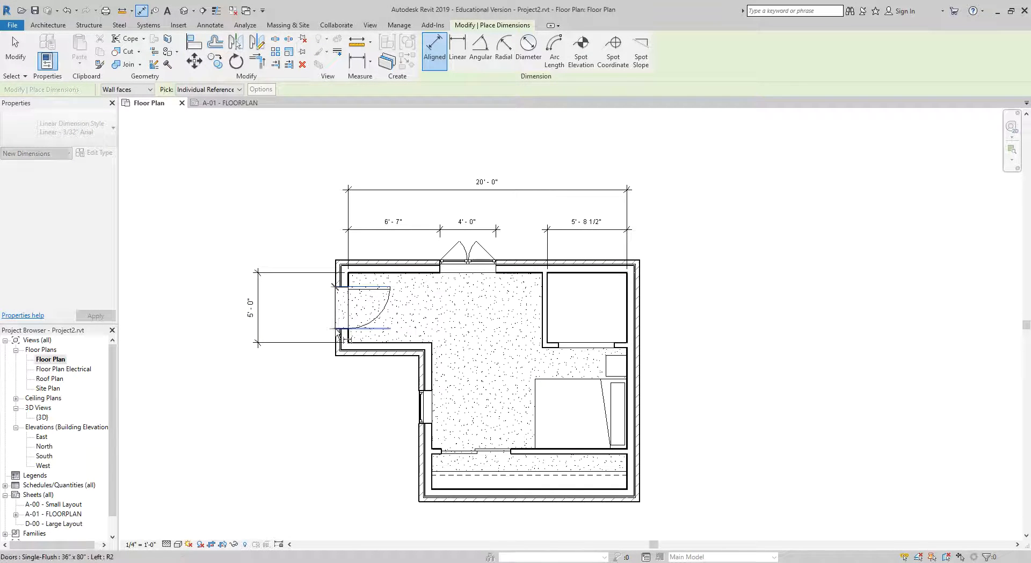
{"action": "left_click", "coordinate": [338, 330]}
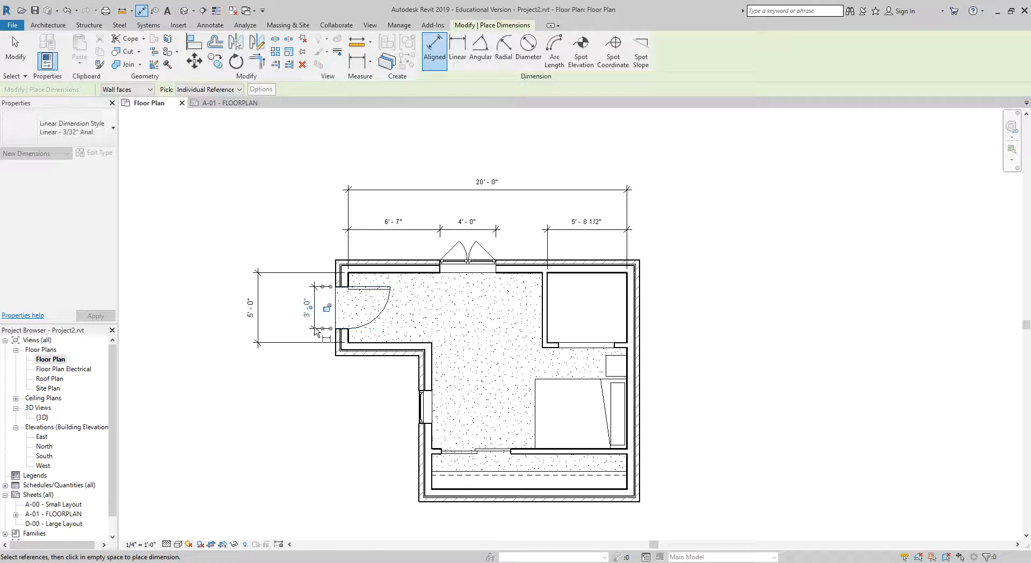
{"action": "left_click", "coordinate": [315, 330]}
{"action": "left_click", "coordinate": [335, 330]}
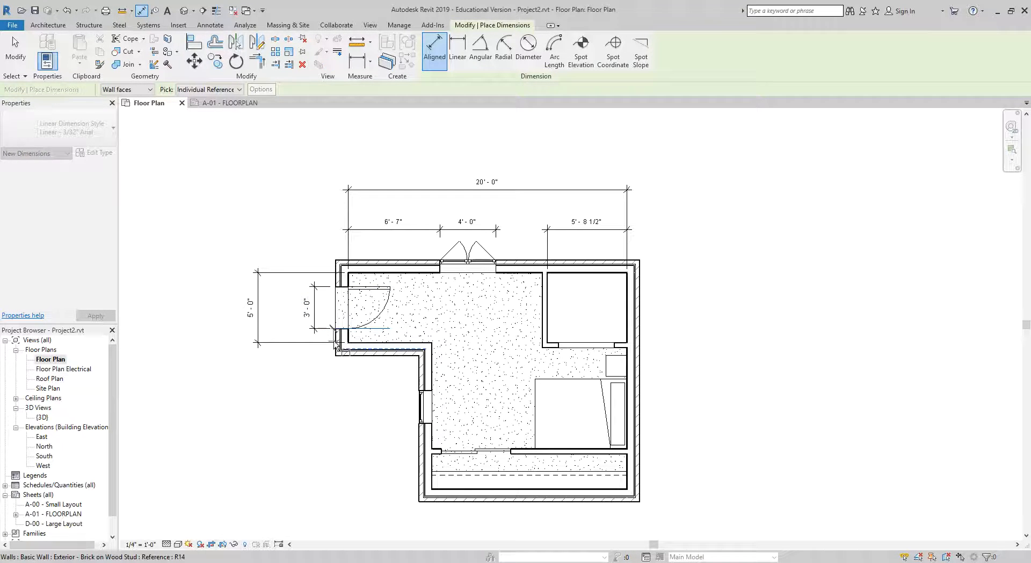
{"action": "left_click", "coordinate": [356, 347]}
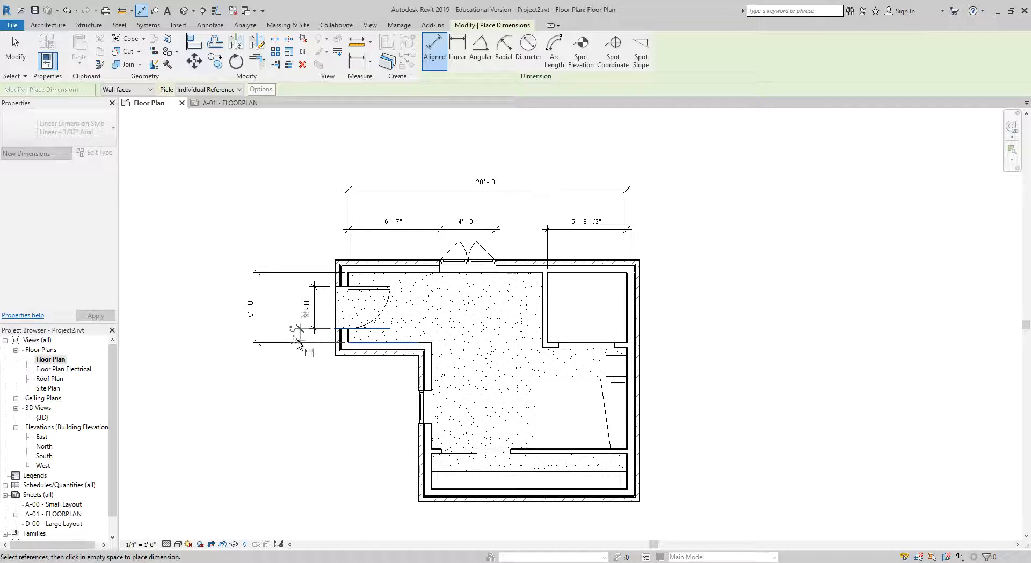
{"action": "left_click", "coordinate": [297, 345]}
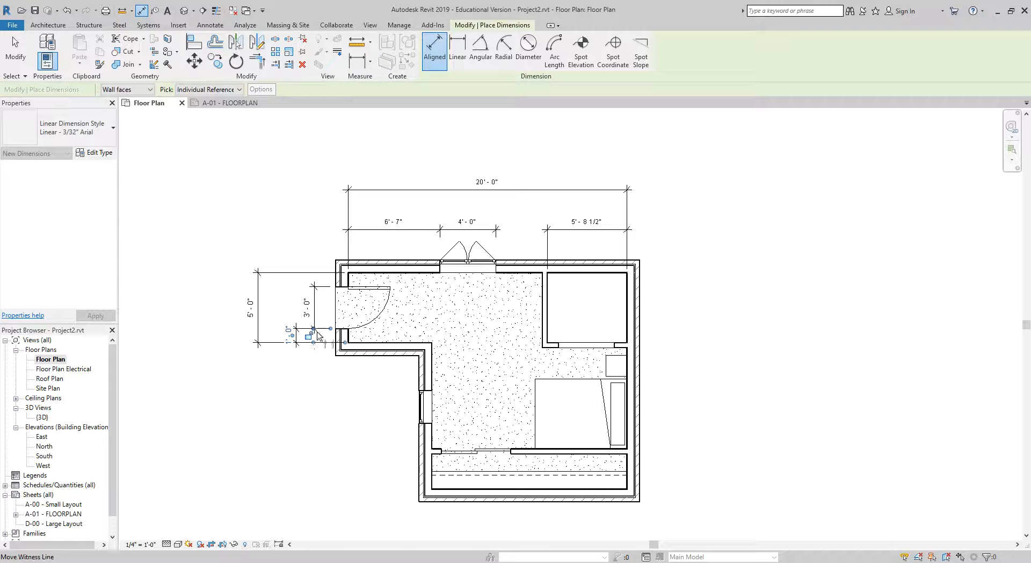
Step: Move the text of the short door-to-wall dimension outward, away from its dimension line
{"action": "scroll", "coordinate": [295, 348], "scroll_direction": "down", "scroll_amount": 2}
{"action": "scroll", "coordinate": [295, 346], "scroll_direction": "up", "scroll_amount": 3}
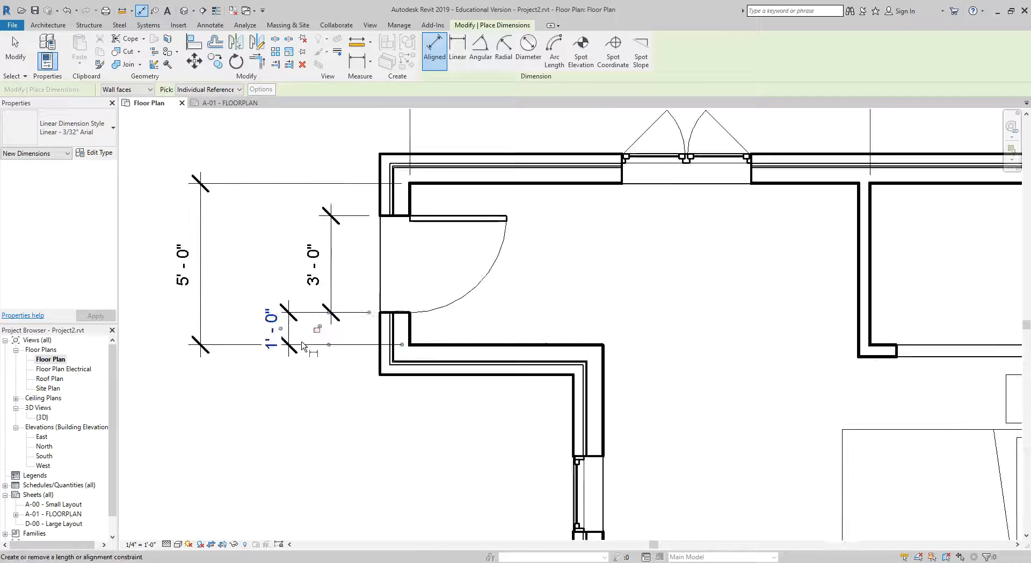
{"action": "scroll", "coordinate": [286, 325], "scroll_direction": "up", "scroll_amount": 1}
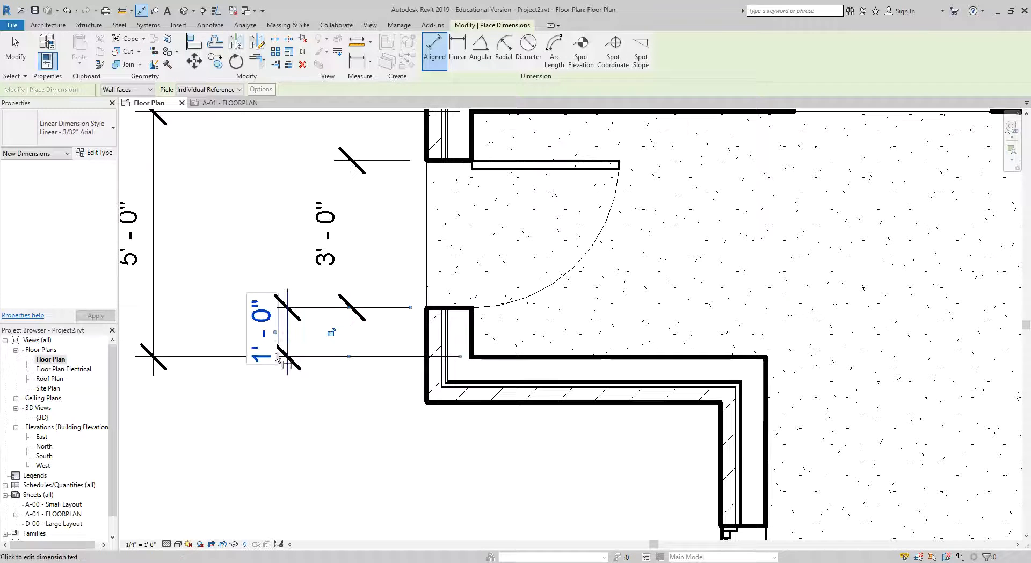
{"action": "left_click", "coordinate": [14, 41]}
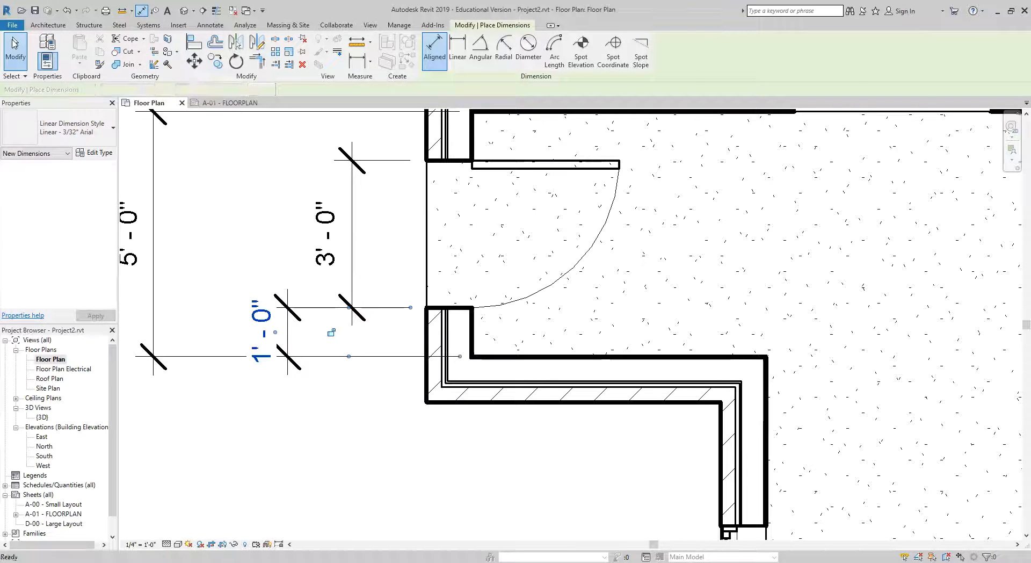
{"action": "left_click", "coordinate": [279, 329]}
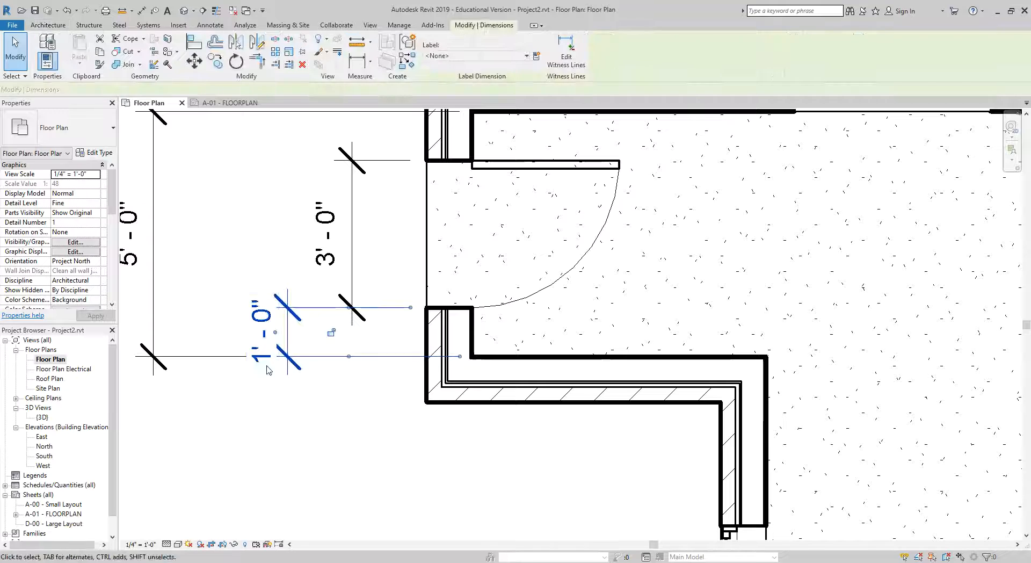
{"action": "left_click_drag", "start_coordinate": [275, 335], "coordinate": [265, 317]}
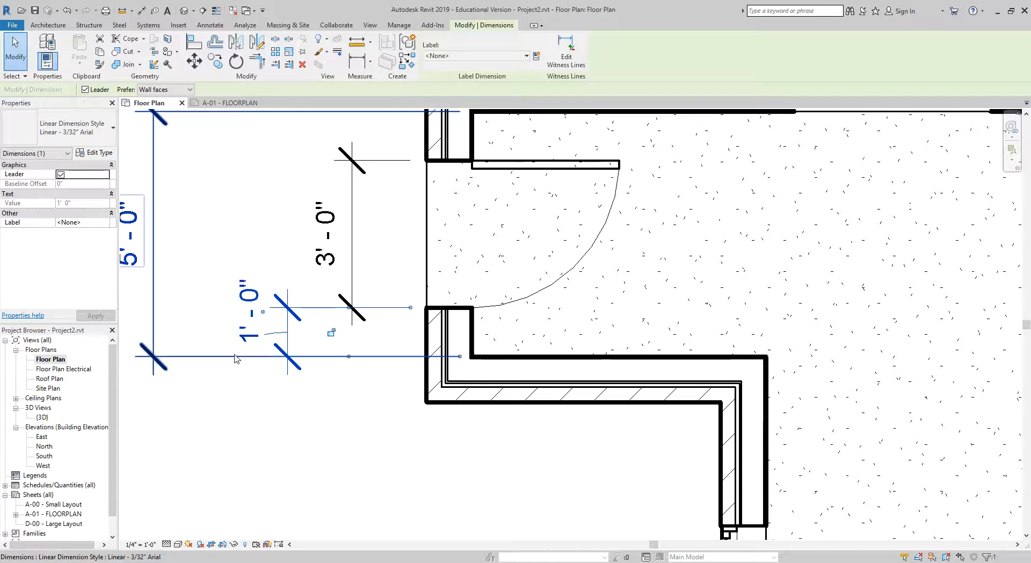
{"action": "scroll", "coordinate": [408, 423], "scroll_direction": "up", "scroll_amount": 1}
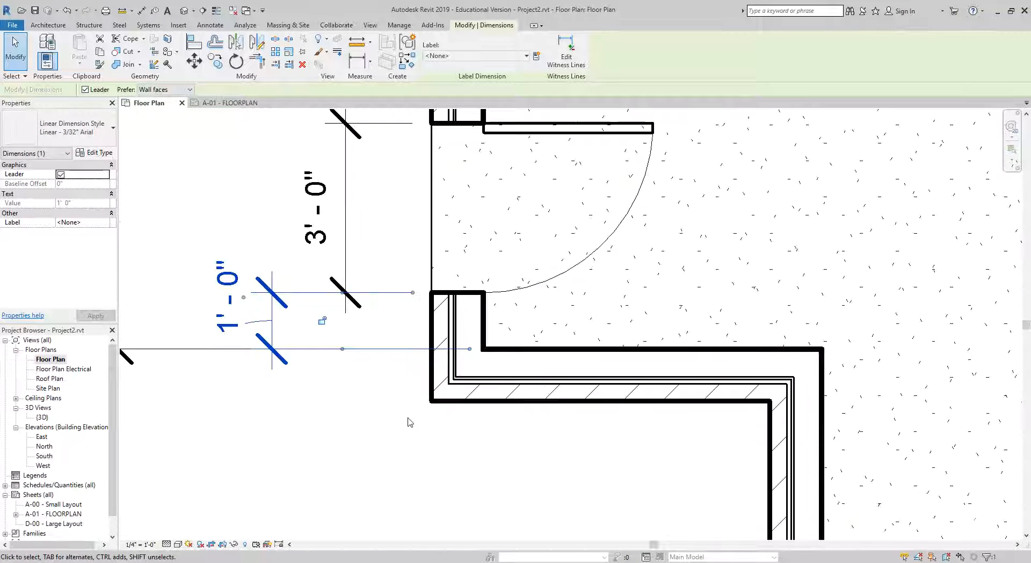
Step: Dimension the width of the double-hung window in the lower left wall, placing it just outside the wall
{"action": "scroll", "coordinate": [408, 423], "scroll_direction": "down", "scroll_amount": 5}
{"action": "middle_click_drag", "start_coordinate": [500, 445], "coordinate": [499, 332]}
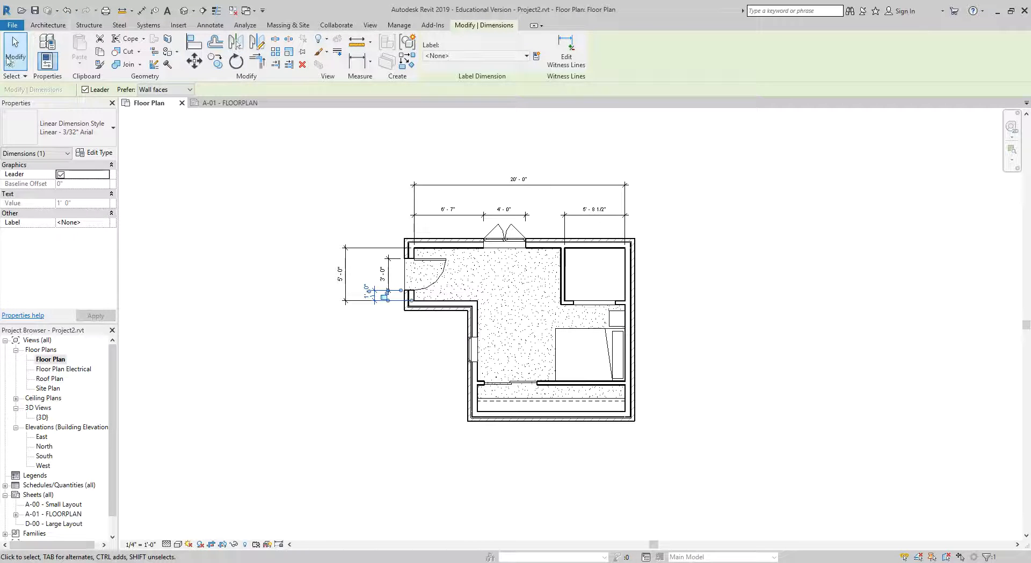
{"action": "left_click", "coordinate": [142, 11]}
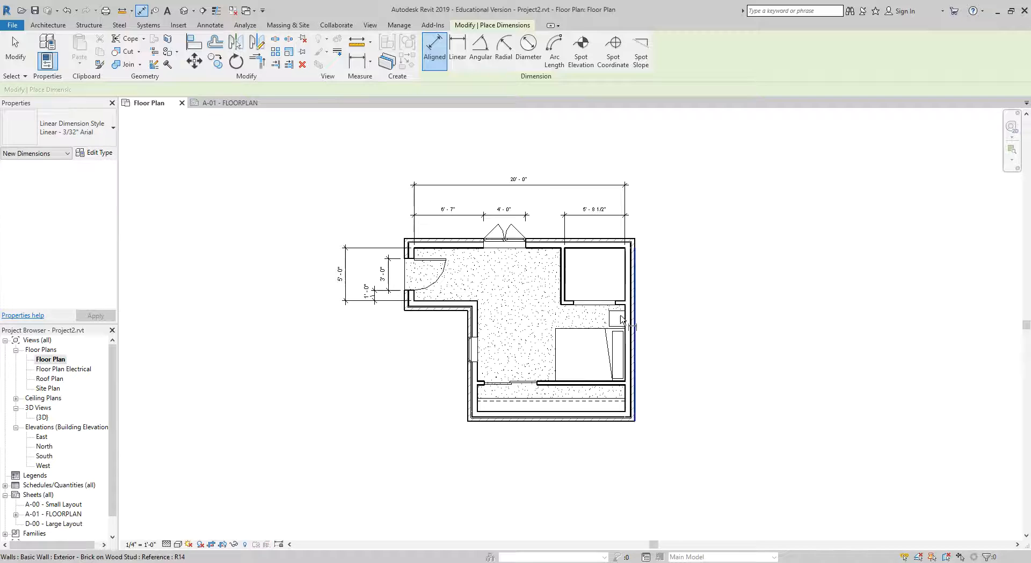
{"action": "scroll", "coordinate": [614, 304], "scroll_direction": "down", "scroll_amount": 2}
{"action": "scroll", "coordinate": [564, 339], "scroll_direction": "up", "scroll_amount": 3}
{"action": "scroll", "coordinate": [532, 346], "scroll_direction": "up", "scroll_amount": 1}
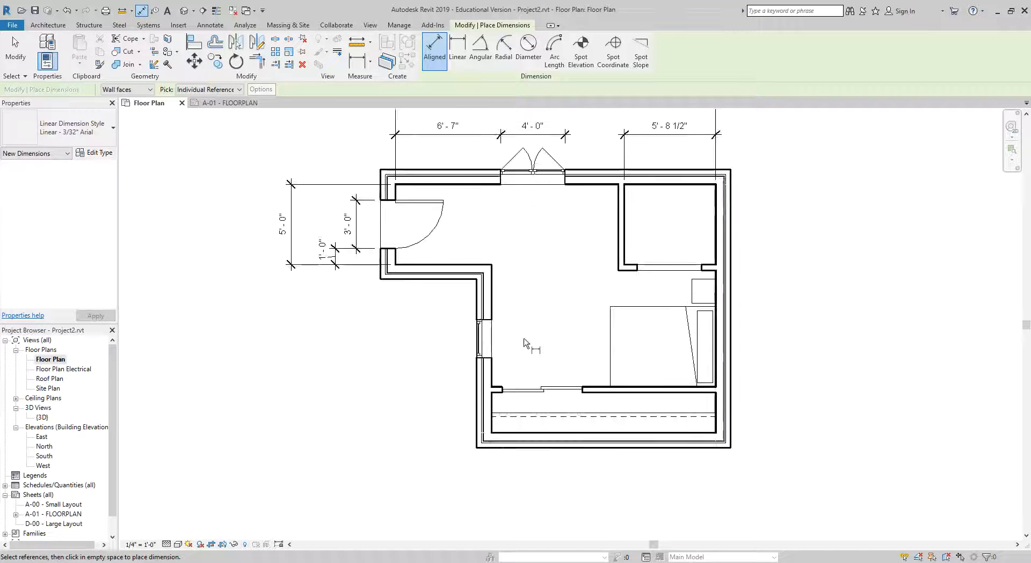
{"action": "left_click", "coordinate": [485, 321]}
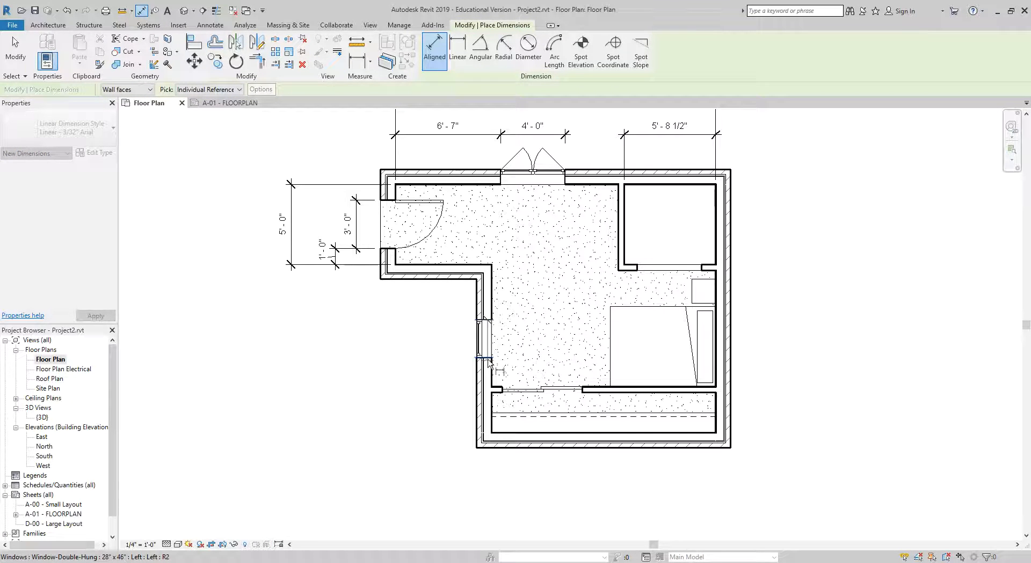
{"action": "left_click", "coordinate": [487, 357]}
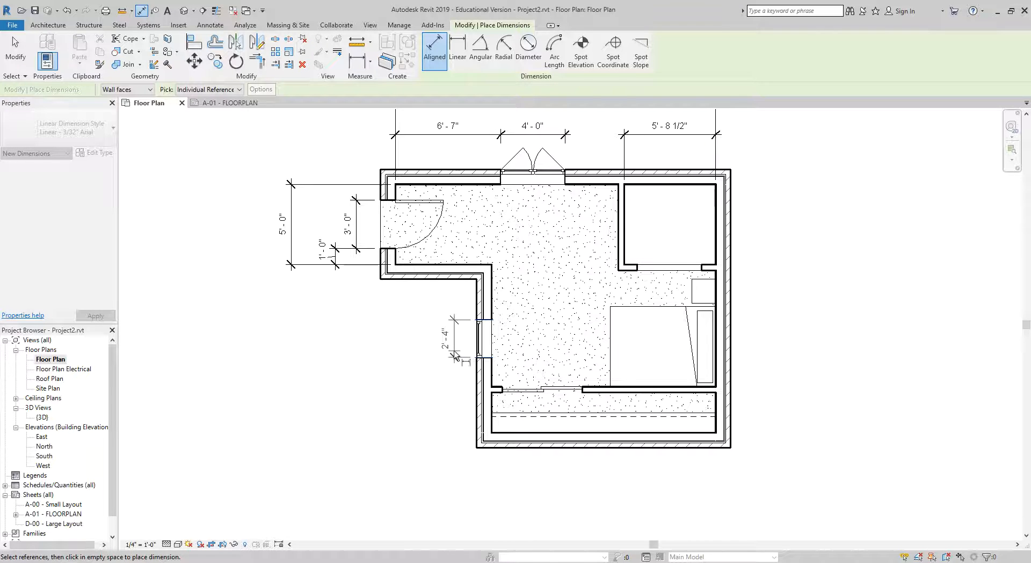
{"action": "left_click", "coordinate": [454, 356]}
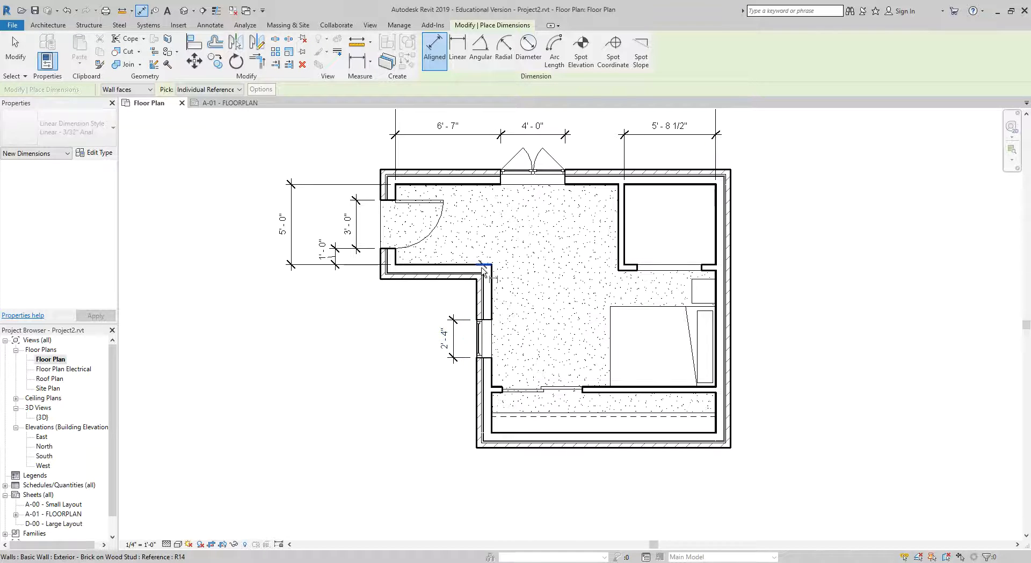
Step: Dimension from the entry area's lower inner wall face to the double-hung window, in line with the window width dimension
{"action": "left_click", "coordinate": [486, 266]}
{"action": "left_click", "coordinate": [486, 320]}
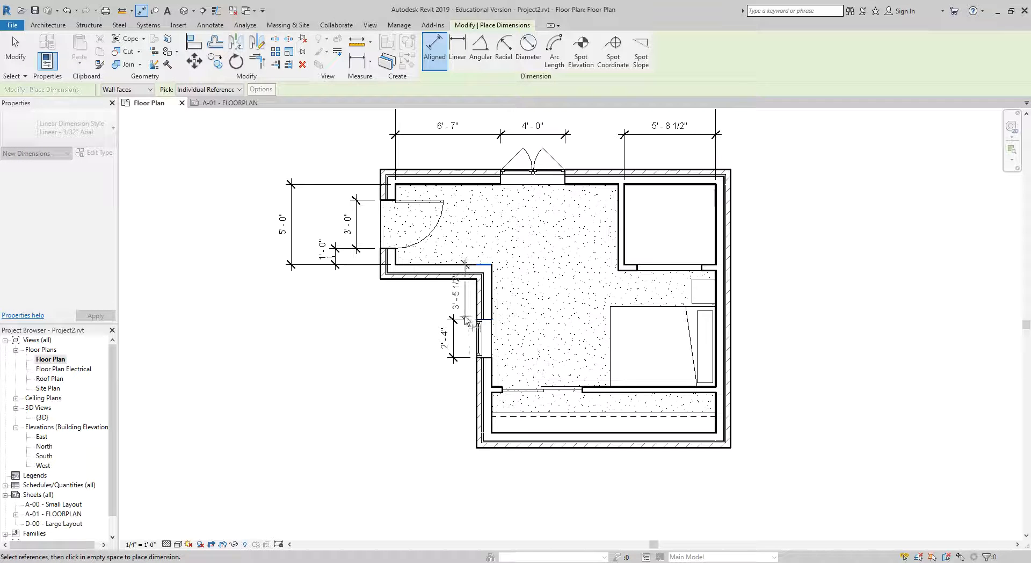
{"action": "left_click", "coordinate": [455, 322]}
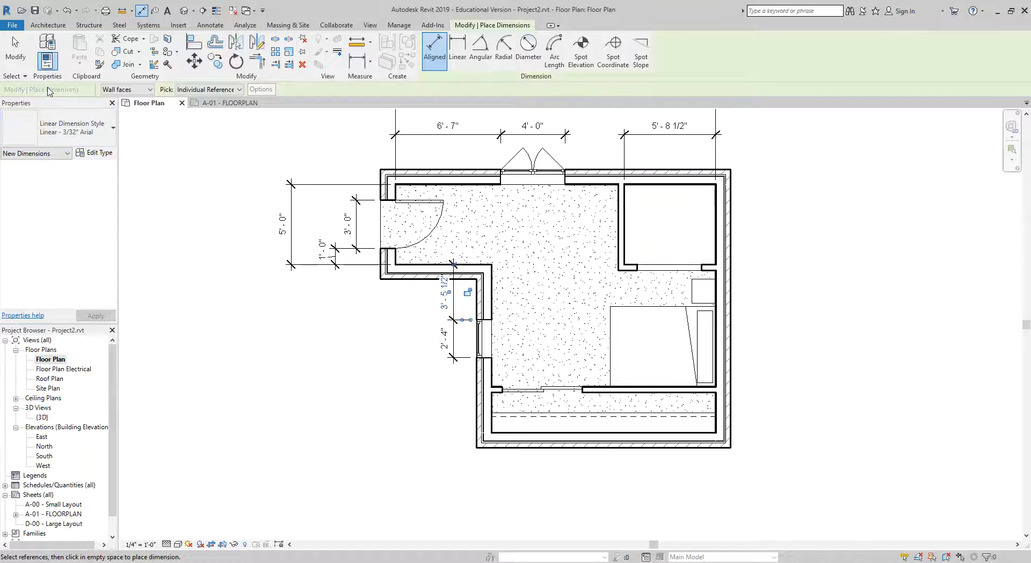
{"action": "key", "text": "Escape"}
{"action": "key", "text": "Escape"}
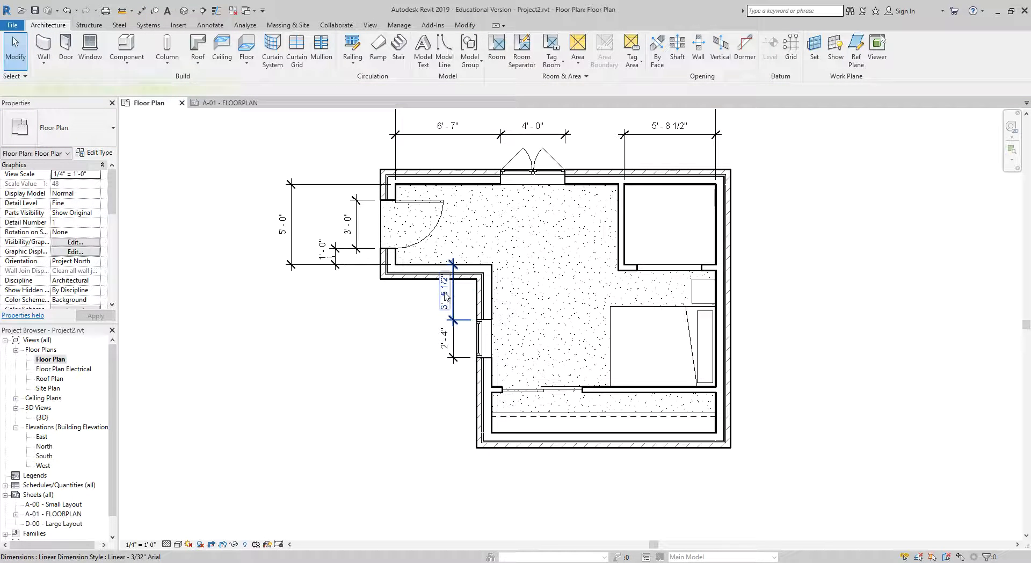
Step: Move the text of the wall-to-window dimension outward, away from its dimension line
{"action": "left_click", "coordinate": [444, 304]}
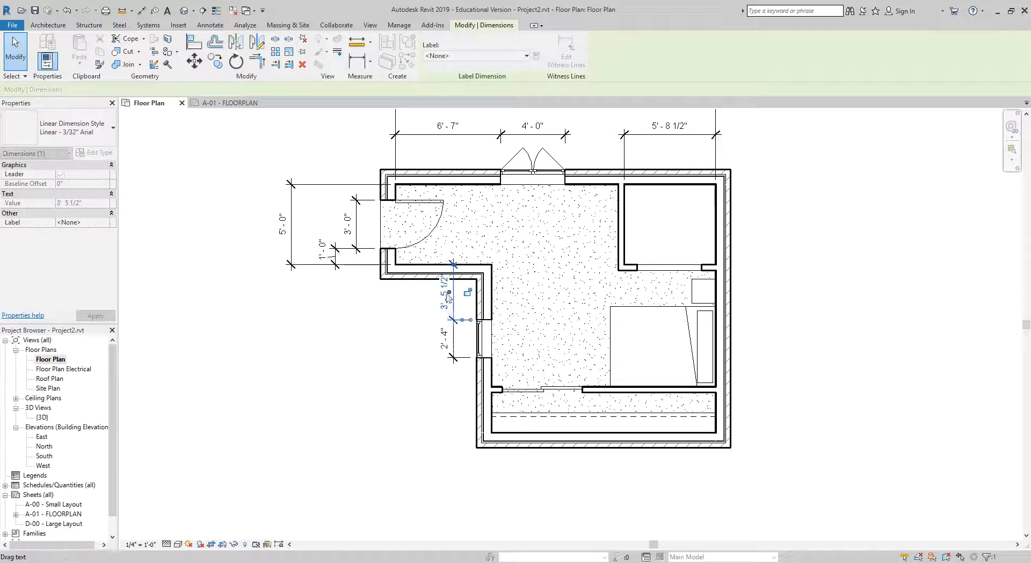
{"action": "left_click_drag", "start_coordinate": [446, 310], "coordinate": [436, 307]}
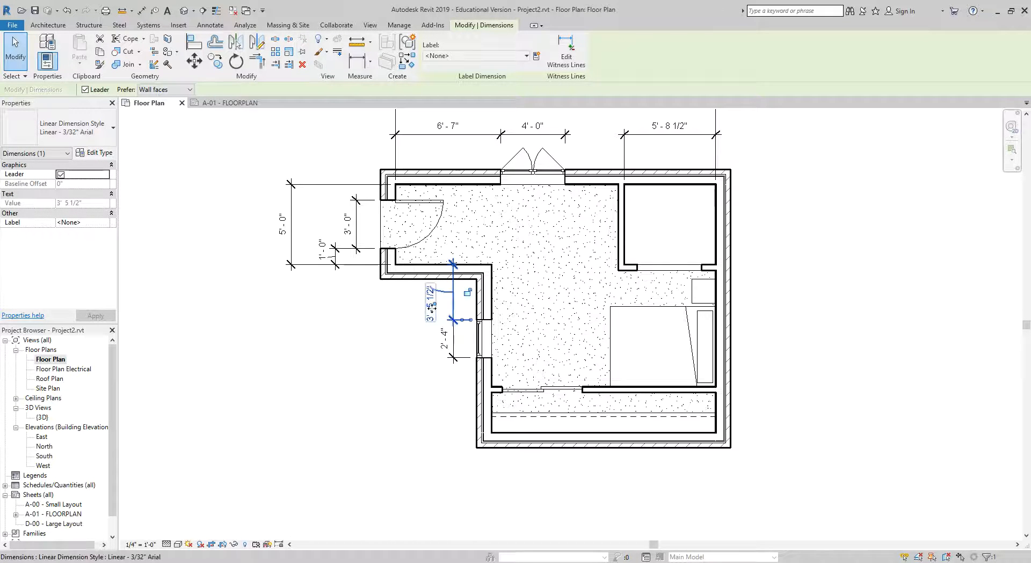
{"action": "left_click", "coordinate": [372, 403]}
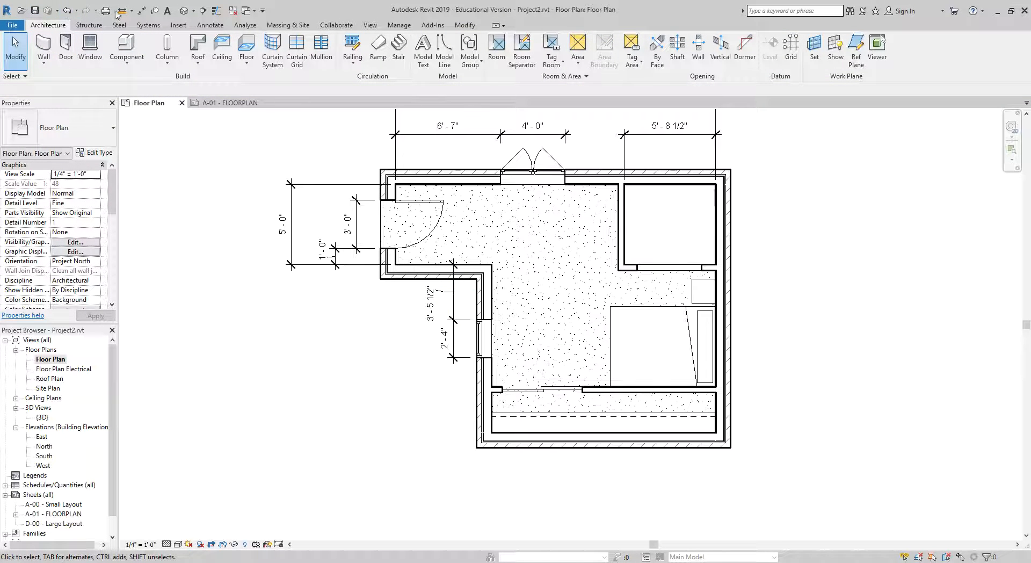
Step: Dimension the overall interior depth between the upper and lower exterior walls' inner faces, placing it well beyond the right wall
{"action": "left_click", "coordinate": [141, 11]}
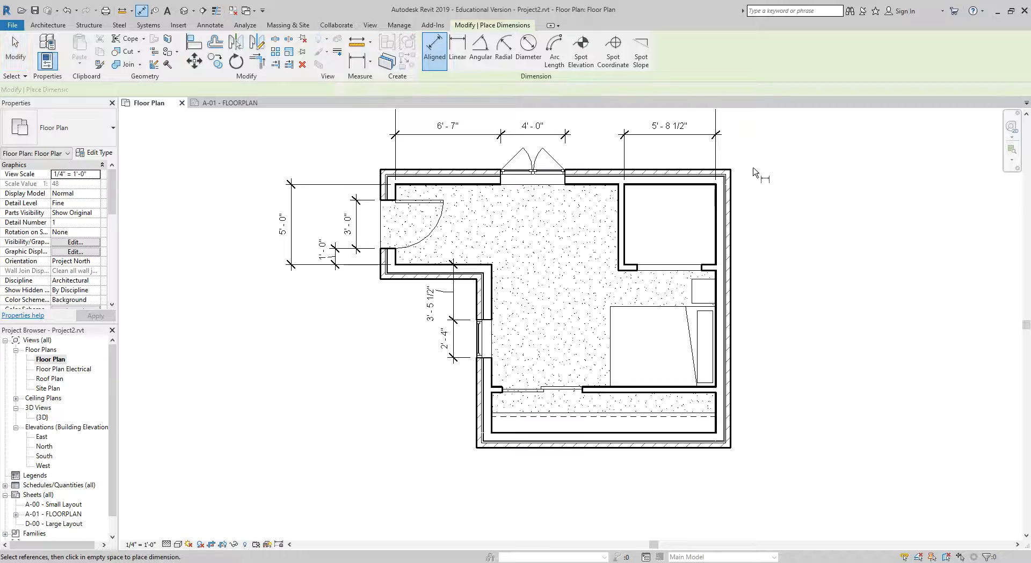
{"action": "left_click", "coordinate": [697, 184]}
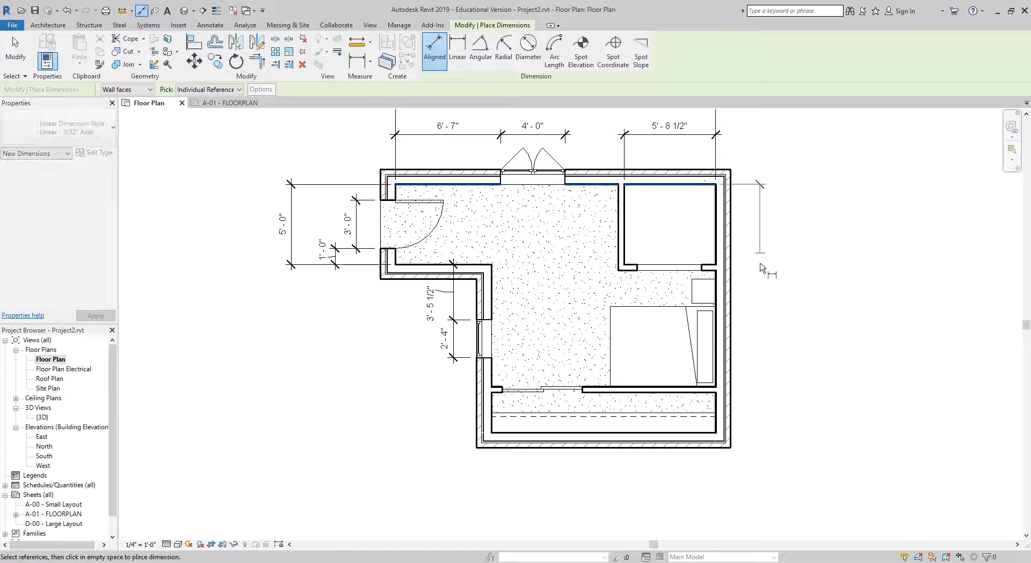
{"action": "left_click", "coordinate": [702, 436]}
{"action": "left_click", "coordinate": [825, 382]}
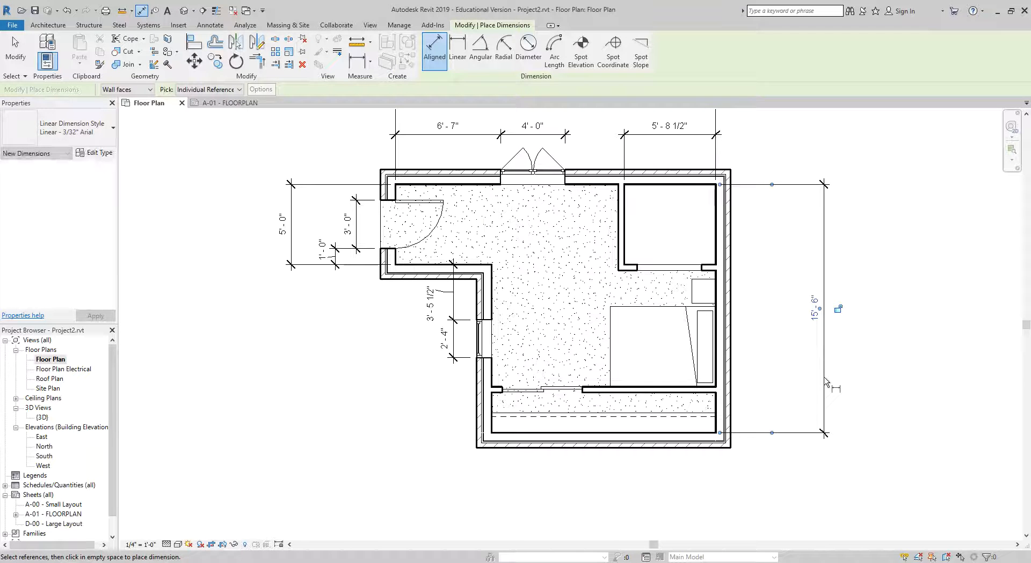
Step: Dimension the inside depth of the small upper right room, placing it just outside the right exterior wall
{"action": "left_click", "coordinate": [708, 185]}
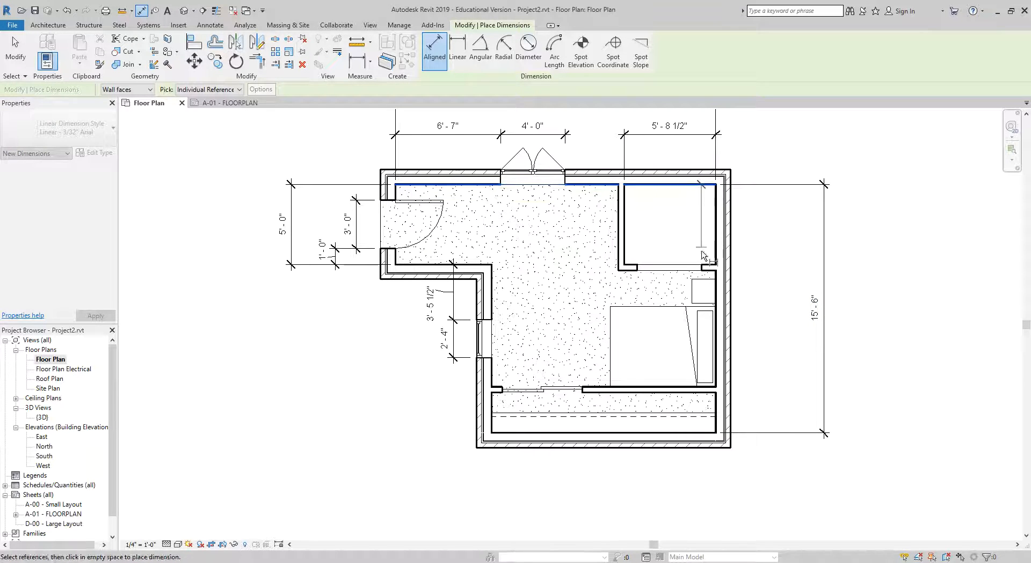
{"action": "left_click", "coordinate": [710, 266]}
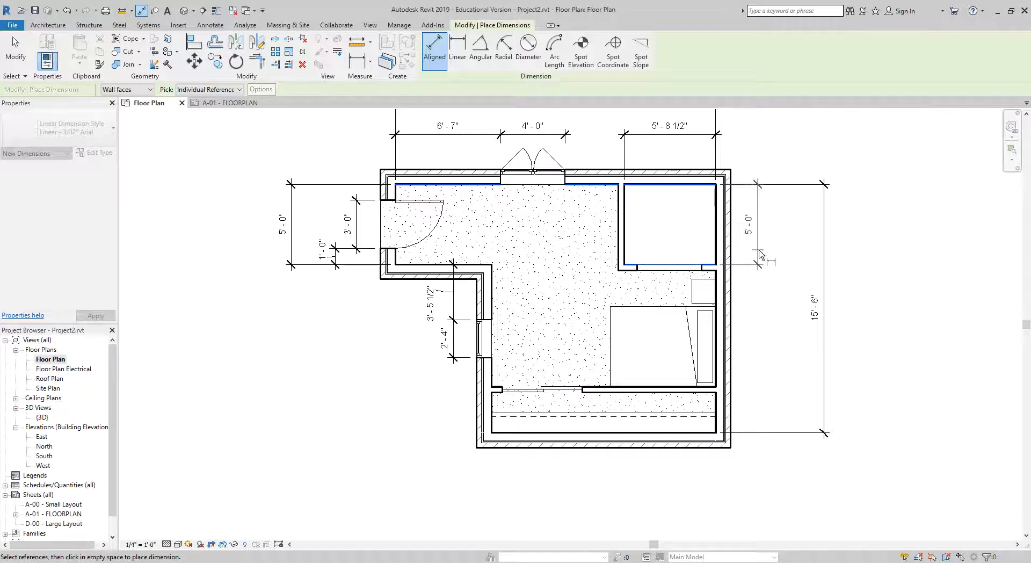
{"action": "left_click", "coordinate": [759, 295]}
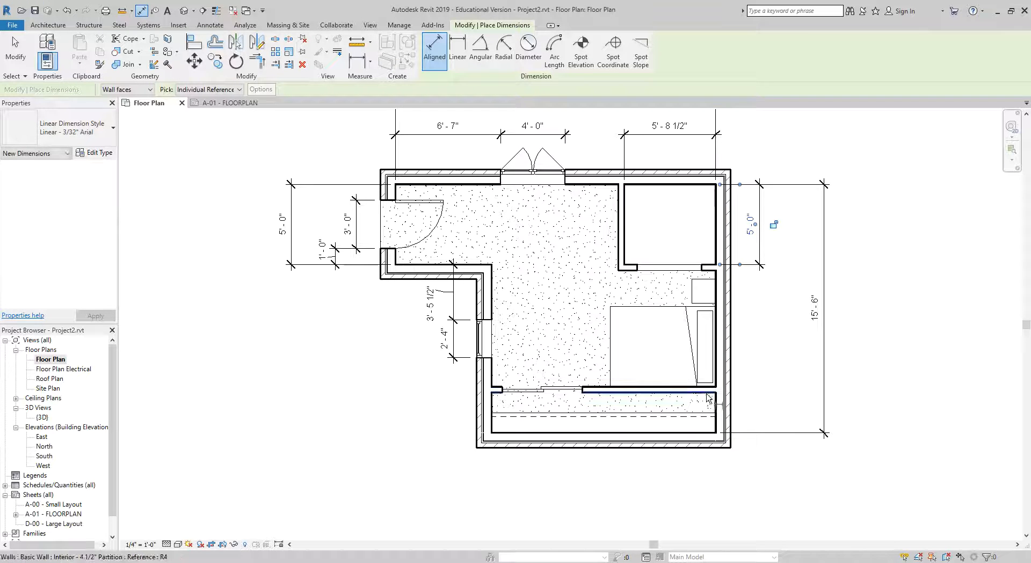
Step: Dimension the closet depth from the partition's lower face to the lower exterior wall's inner face, just outside the right wall
{"action": "left_click", "coordinate": [707, 393]}
{"action": "left_click", "coordinate": [711, 432]}
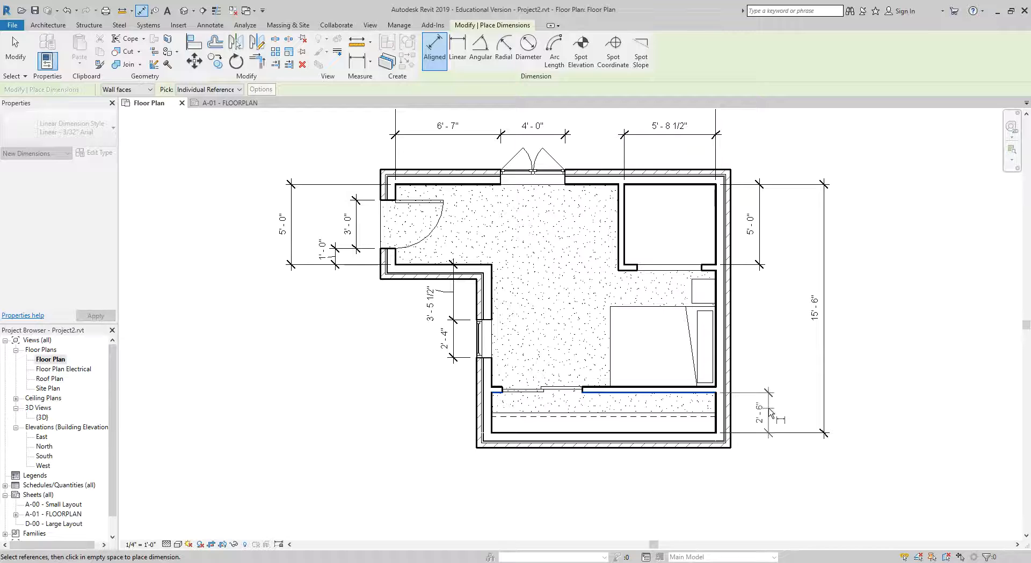
{"action": "left_click", "coordinate": [770, 412]}
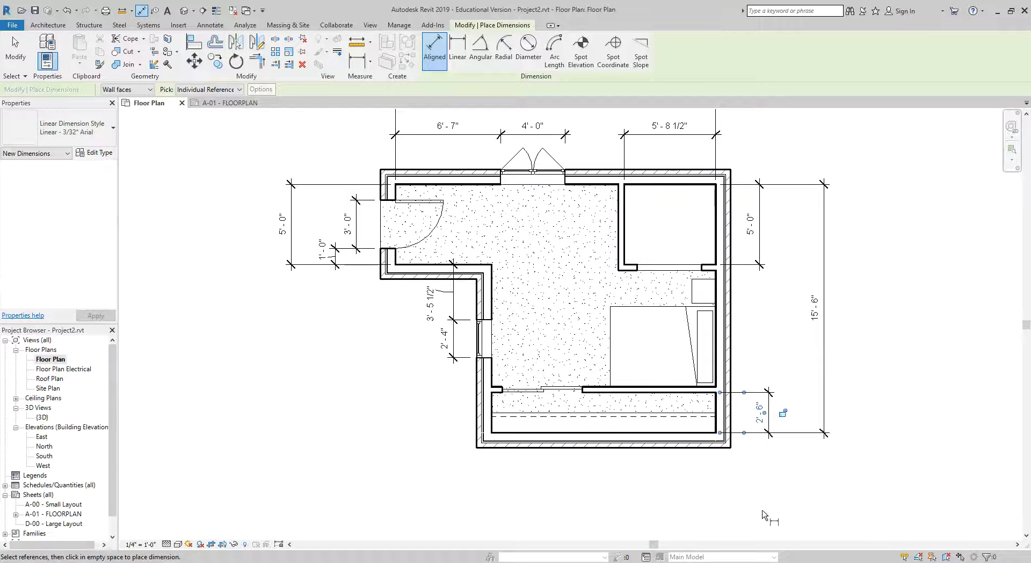
Step: Dimension the lower section's interior width between the left and right exterior walls' inner faces, placing it below the building
{"action": "left_click", "coordinate": [716, 429]}
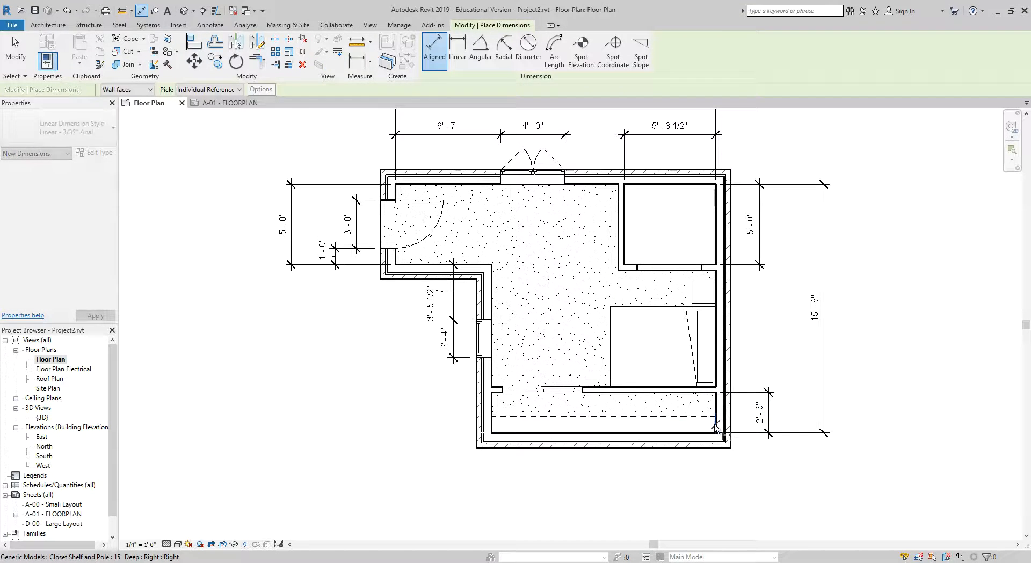
{"action": "left_click", "coordinate": [492, 409]}
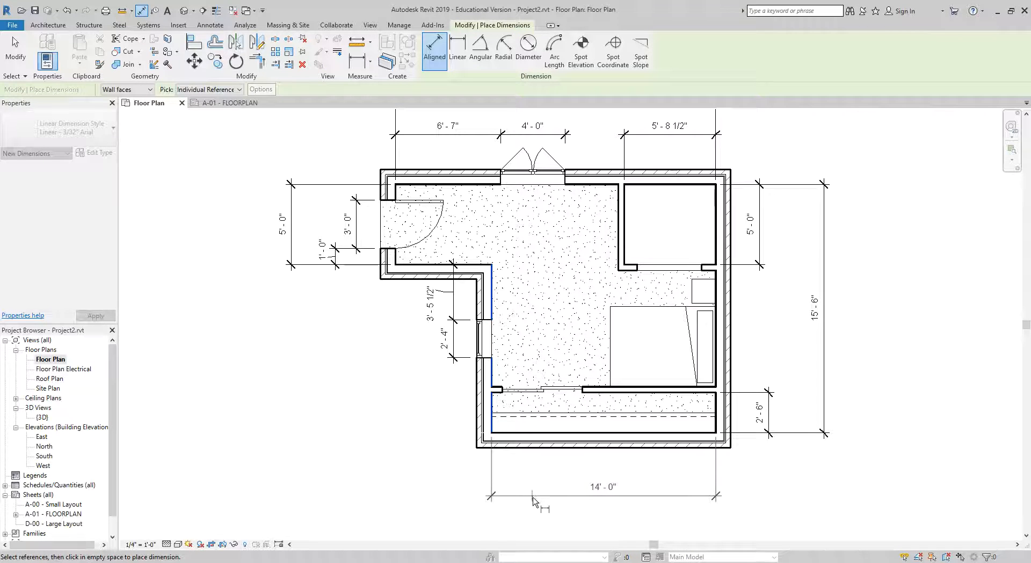
{"action": "left_click", "coordinate": [535, 503]}
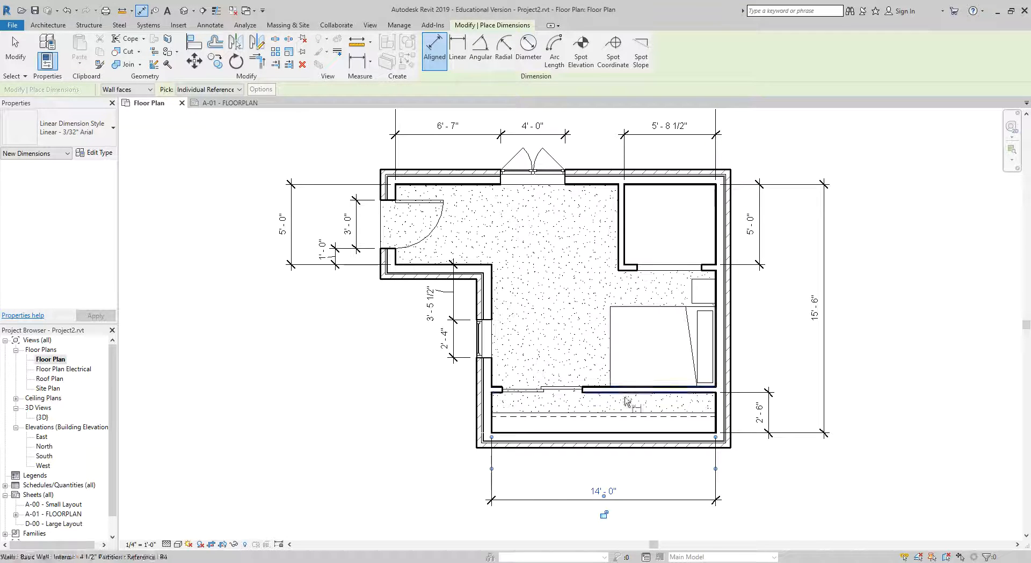
Step: Dimension the width of the wall opening in the small upper right room's lower wall, placing it inside that room
{"action": "scroll", "coordinate": [671, 274], "scroll_direction": "up", "scroll_amount": 2}
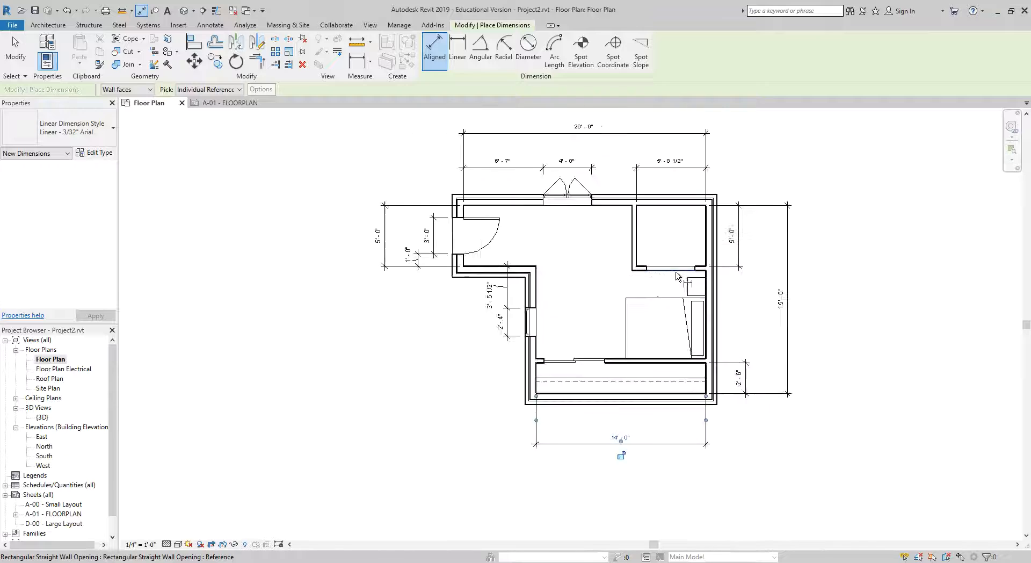
{"action": "scroll", "coordinate": [671, 277], "scroll_direction": "up", "scroll_amount": 3}
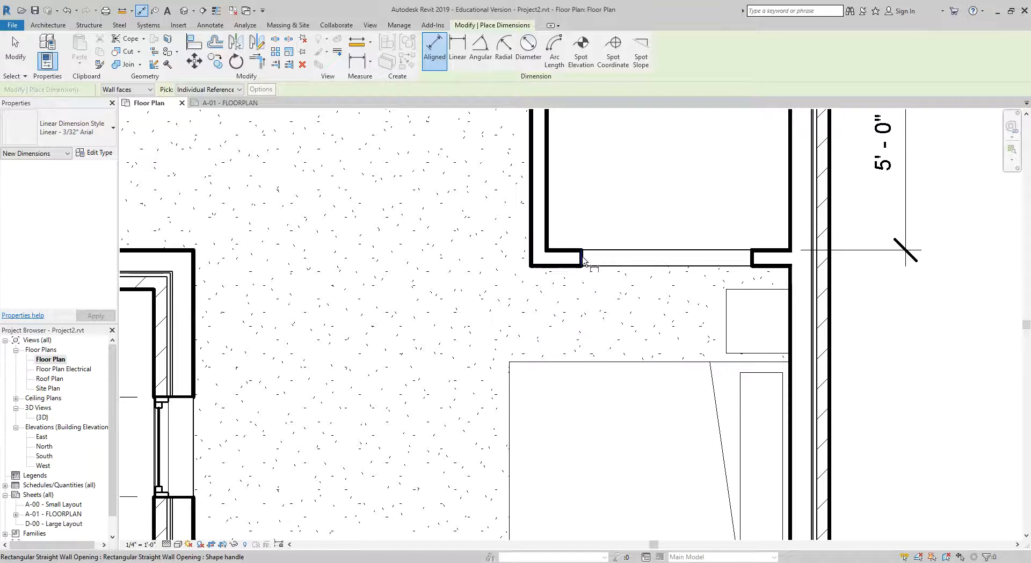
{"action": "left_click", "coordinate": [581, 261]}
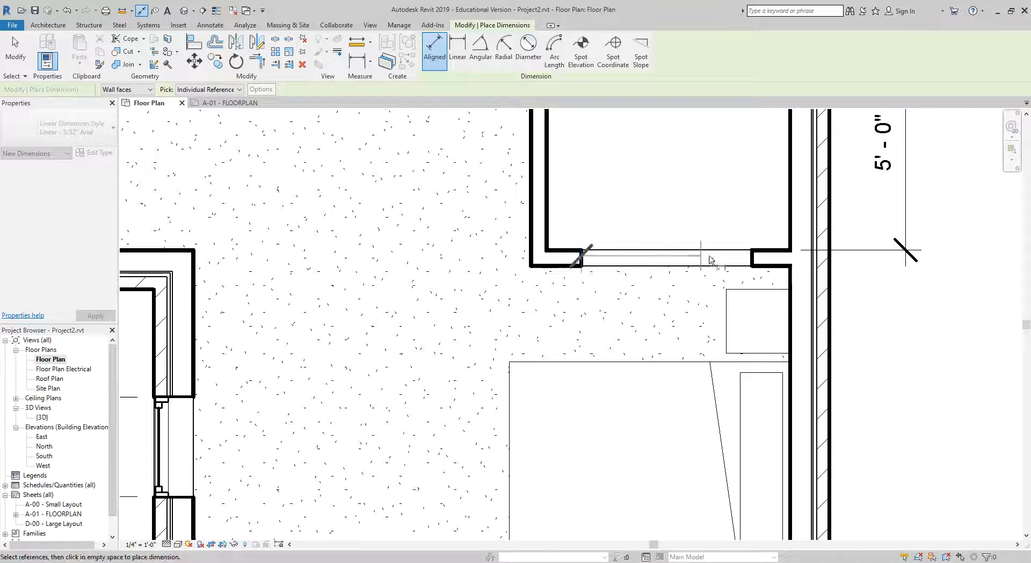
{"action": "left_click", "coordinate": [752, 262]}
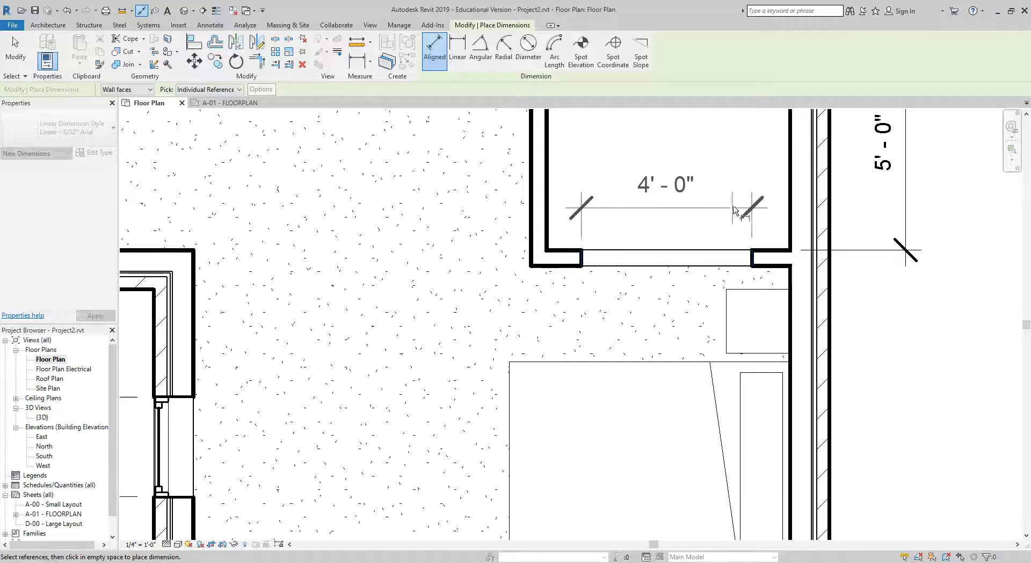
{"action": "left_click", "coordinate": [739, 204]}
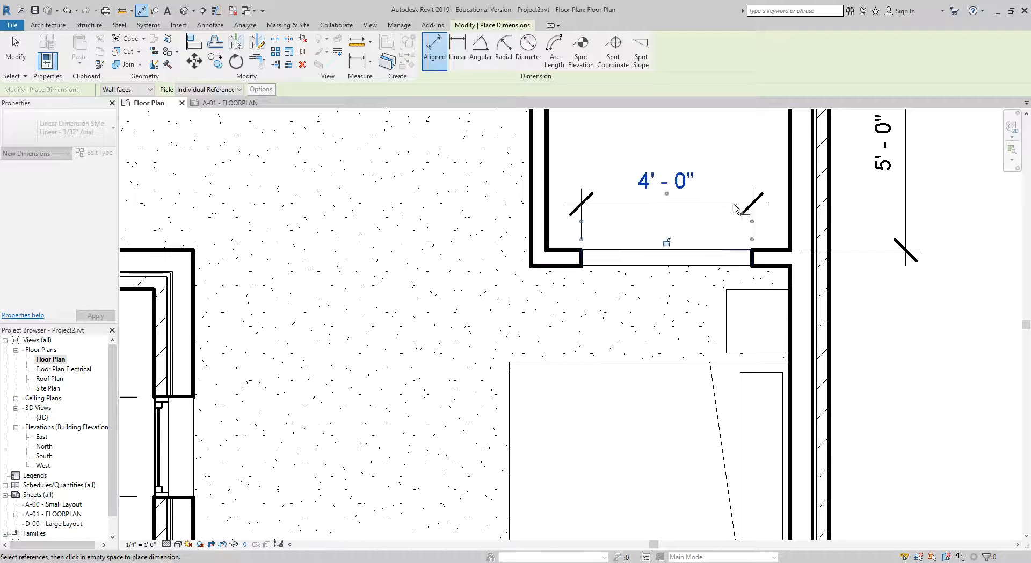
Step: Dimension from the small room's outer left wall face to its opening, below the wall, and move the text beneath the dimension line
{"action": "left_click", "coordinate": [532, 262]}
{"action": "left_click", "coordinate": [580, 263]}
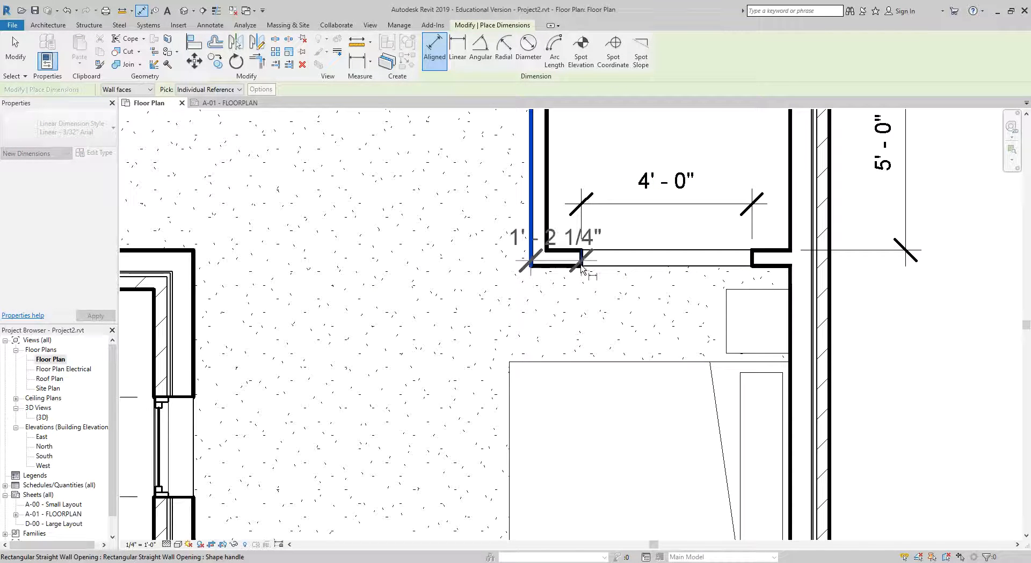
{"action": "left_click", "coordinate": [558, 315]}
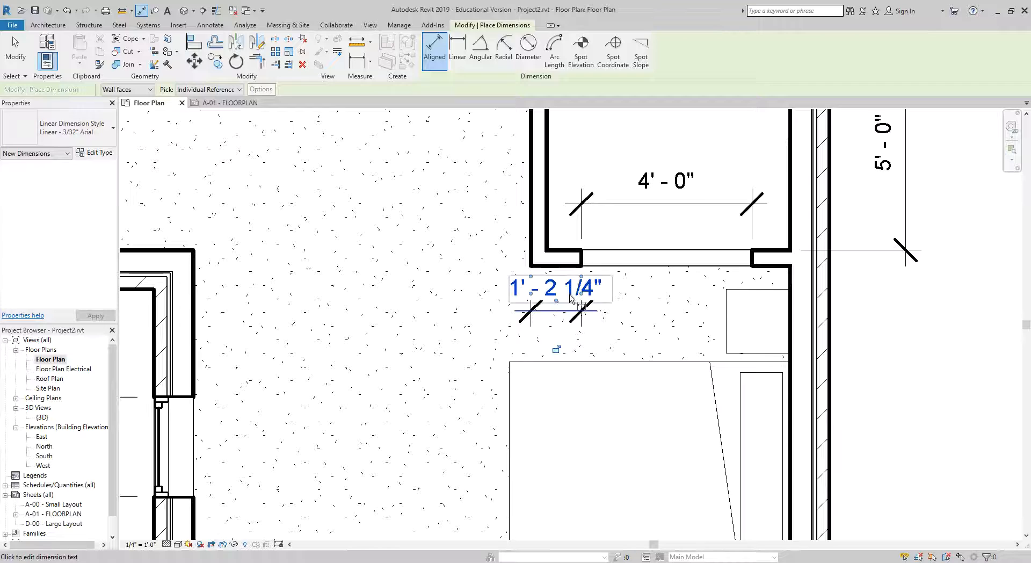
{"action": "scroll", "coordinate": [555, 302], "scroll_direction": "down", "scroll_amount": 5}
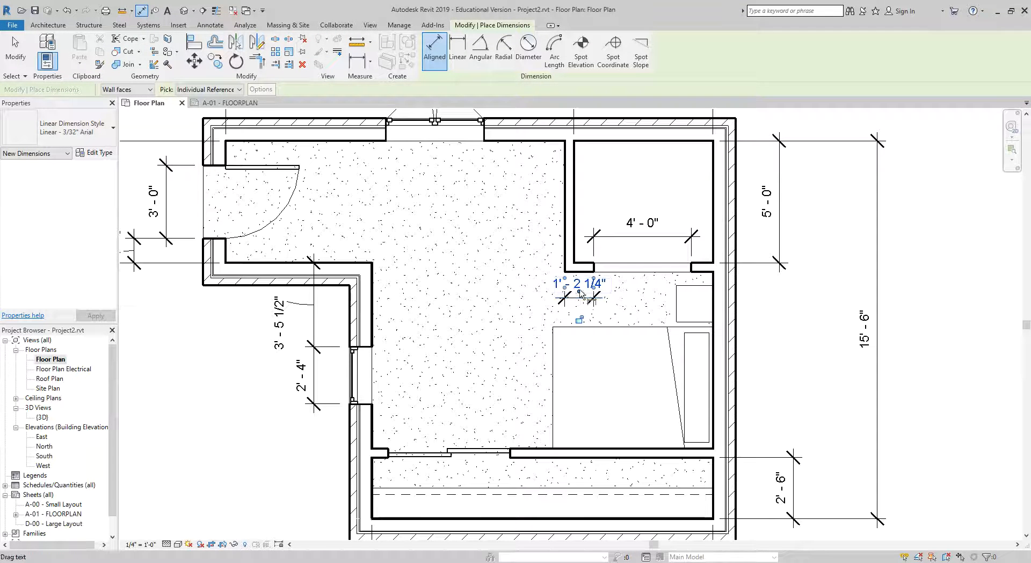
{"action": "left_click_drag", "start_coordinate": [601, 303], "coordinate": [584, 323]}
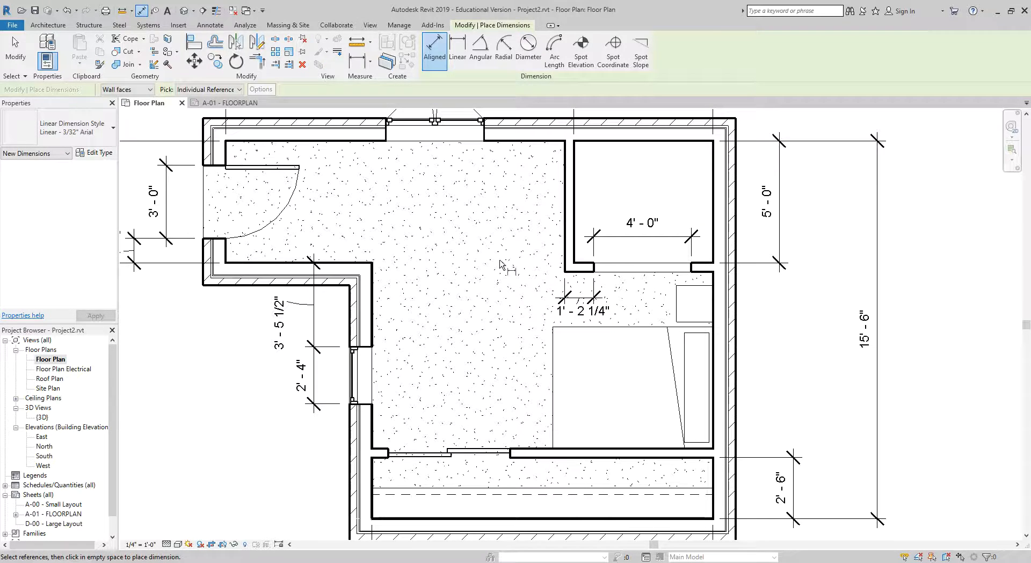
Step: Dimension the width of the sliding closet door, placing it above the closet partition
{"action": "scroll", "coordinate": [502, 263], "scroll_direction": "down", "scroll_amount": 1}
{"action": "scroll", "coordinate": [504, 322], "scroll_direction": "up", "scroll_amount": 3}
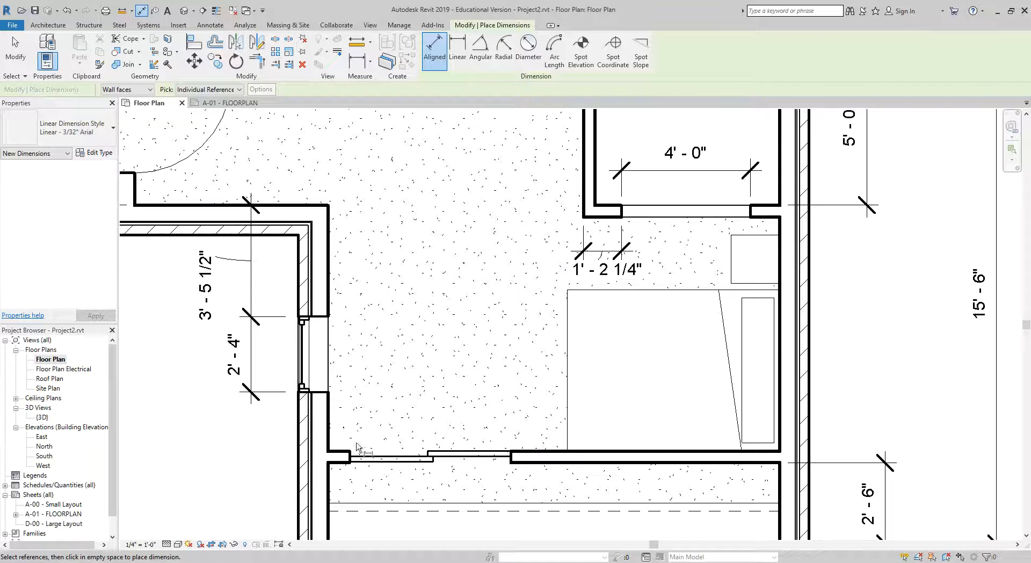
{"action": "left_click", "coordinate": [350, 455]}
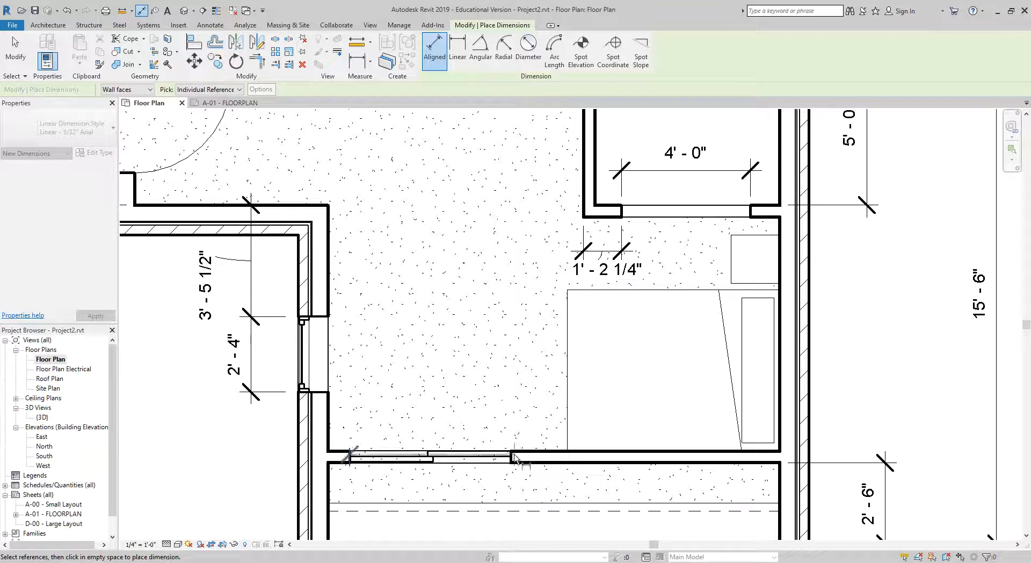
{"action": "left_click", "coordinate": [523, 422]}
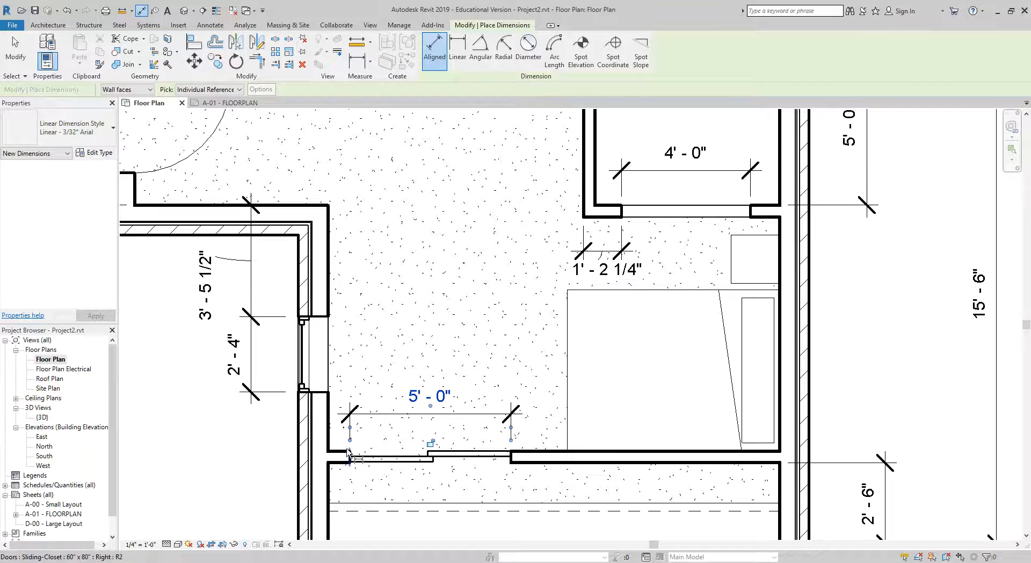
Step: Dimension from the sliding closet door's left edge to the left exterior wall's inner face, placing it above the door width dimension
{"action": "left_click", "coordinate": [349, 457]}
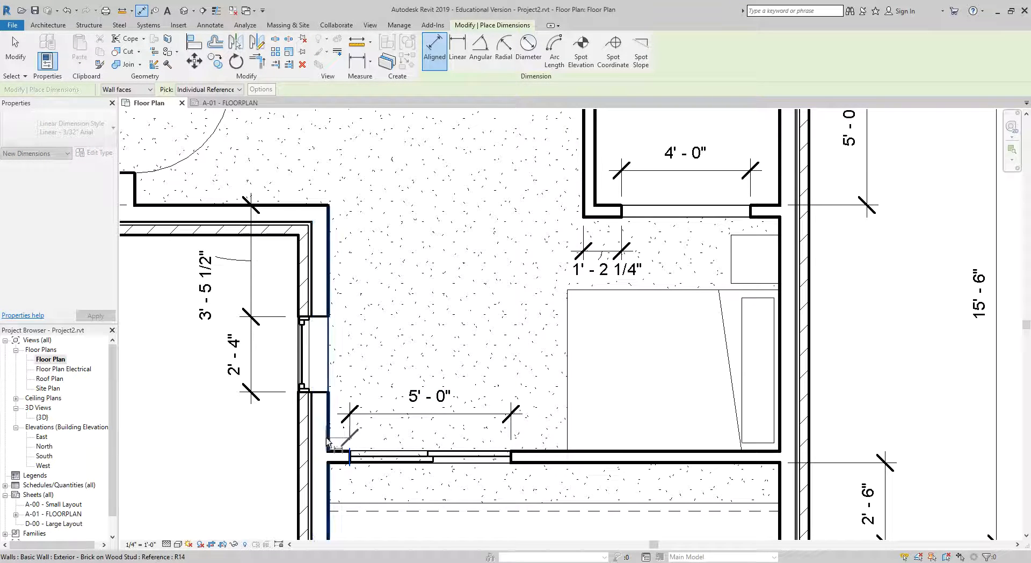
{"action": "left_click", "coordinate": [330, 441]}
{"action": "left_click", "coordinate": [335, 384]}
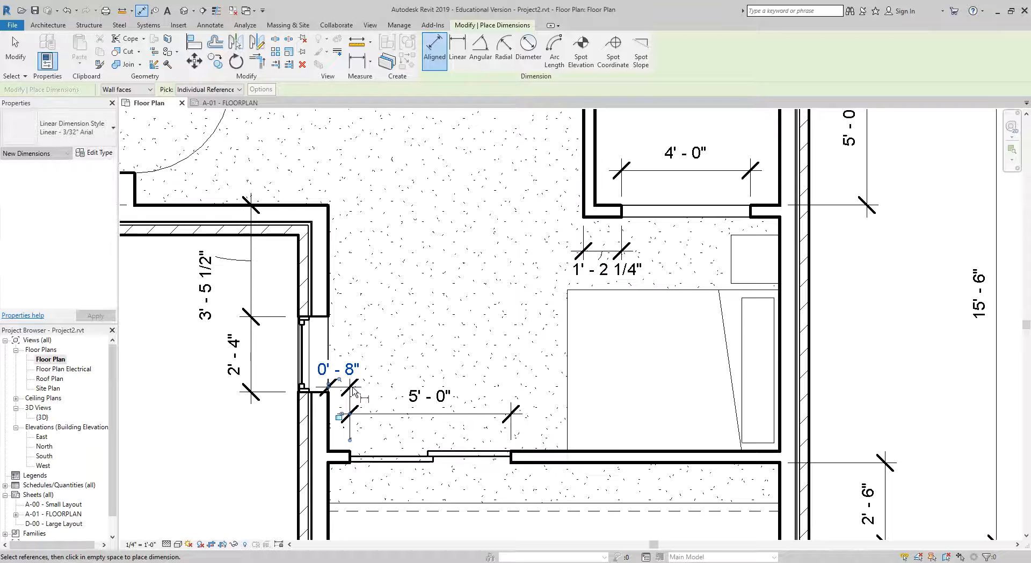
{"action": "key", "text": "Escape"}
{"action": "key", "text": "Escape"}
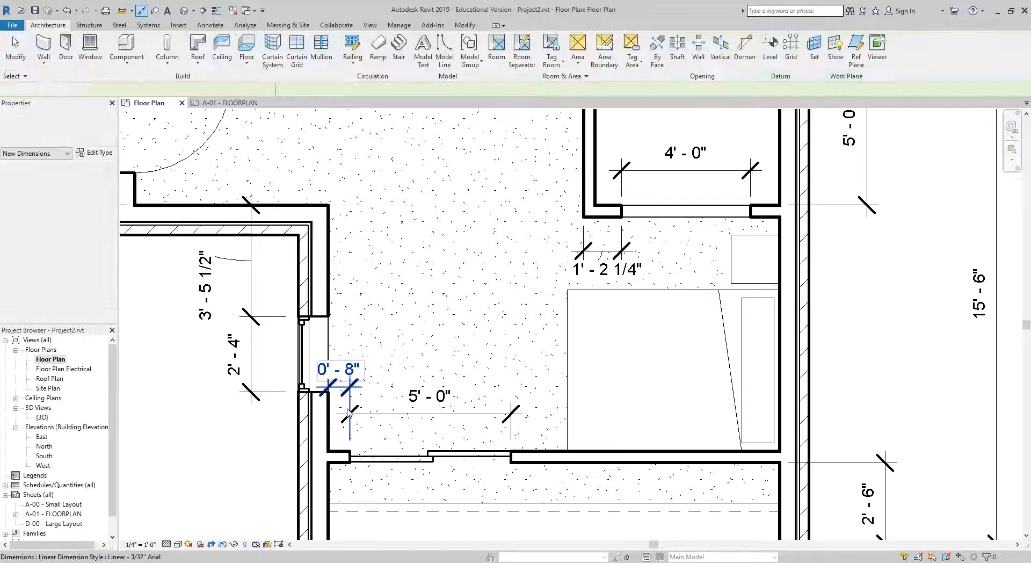
Step: Shift the text of the wall-to-closet-door dimension to the right and lower its dimension line towards the closet partition
{"action": "left_click", "coordinate": [341, 375]}
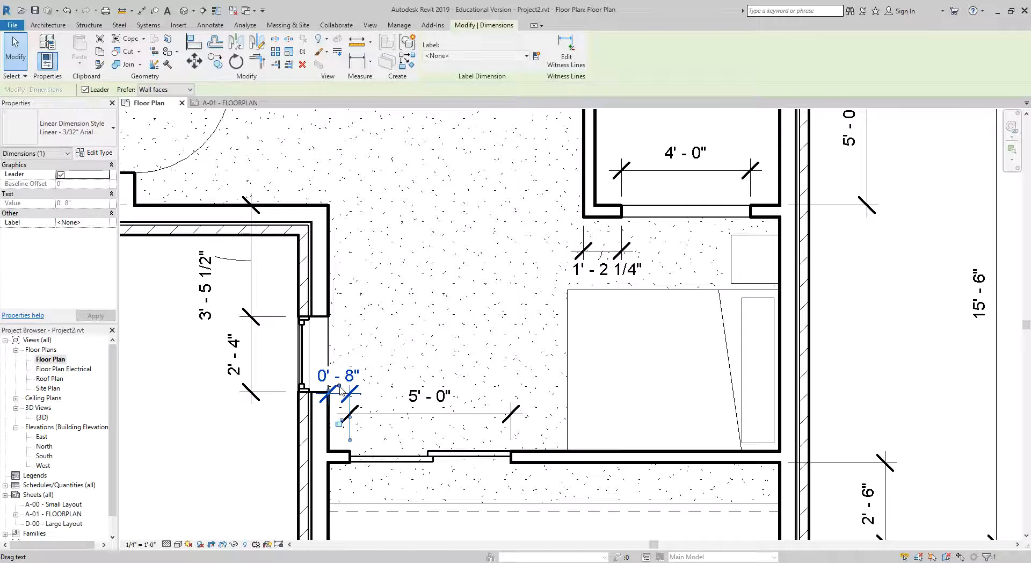
{"action": "left_click_drag", "start_coordinate": [346, 386], "coordinate": [370, 386]}
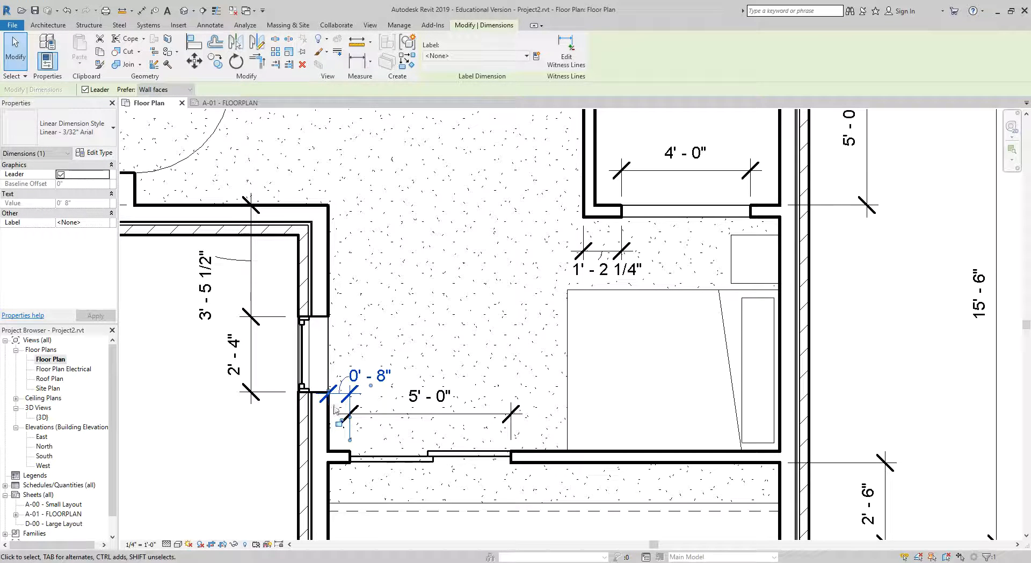
{"action": "left_click_drag", "start_coordinate": [349, 396], "coordinate": [349, 413]}
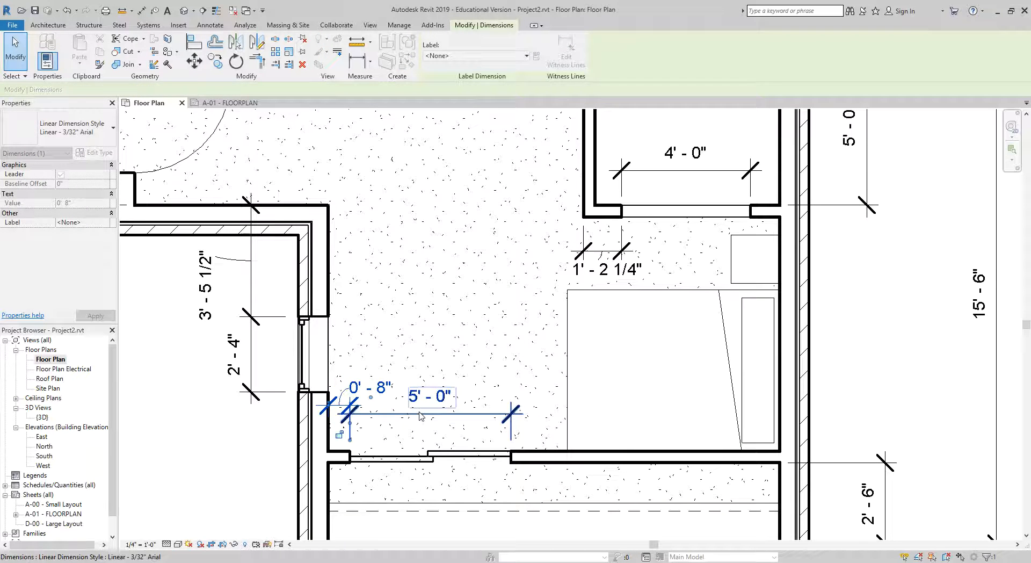
Step: Move the sliding closet door's width dimension down, closer to the closet partition
{"action": "left_click", "coordinate": [461, 413]}
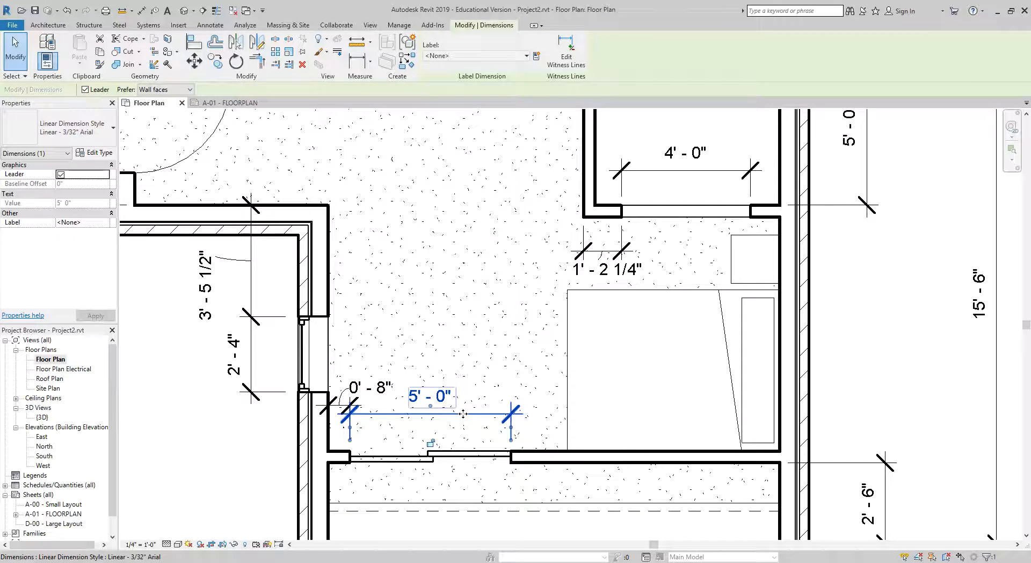
{"action": "left_click_drag", "start_coordinate": [461, 423], "coordinate": [460, 438]}
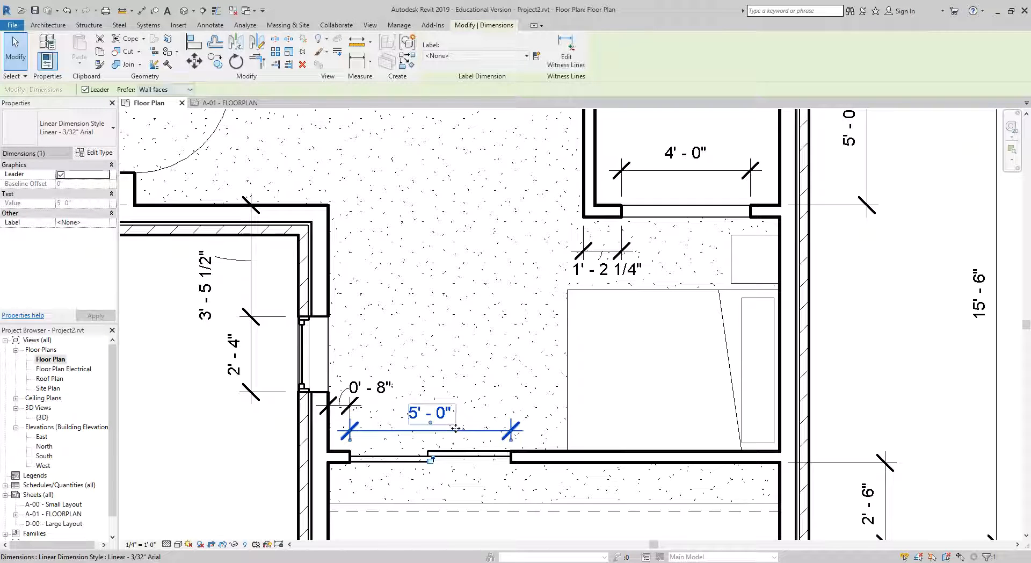
{"action": "left_click", "coordinate": [444, 379]}
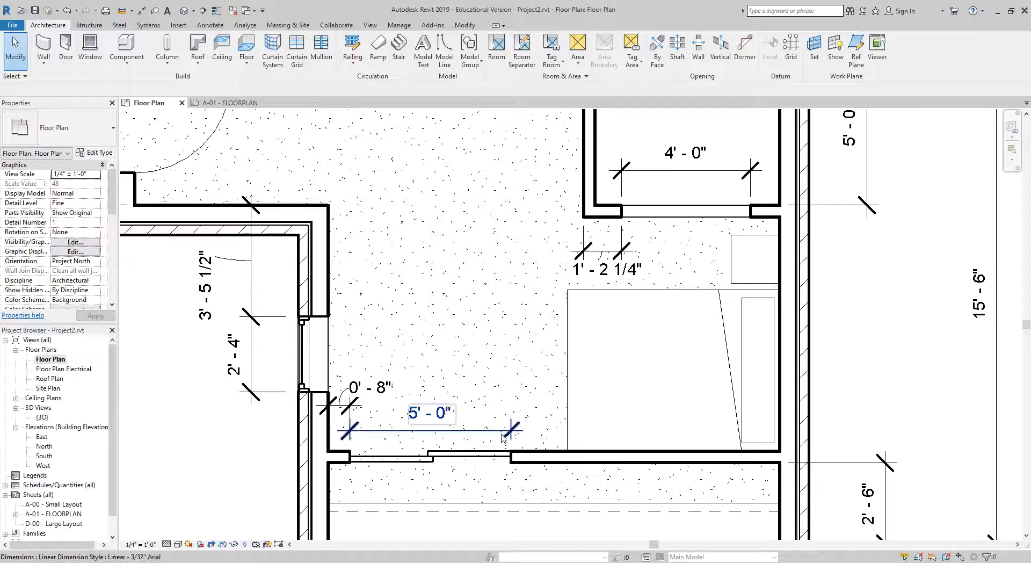
Step: Move the interior width dimension below the building up, closer to the lower exterior wall
{"action": "scroll", "coordinate": [503, 440], "scroll_direction": "down", "scroll_amount": 2}
{"action": "scroll", "coordinate": [503, 439], "scroll_direction": "down", "scroll_amount": 4}
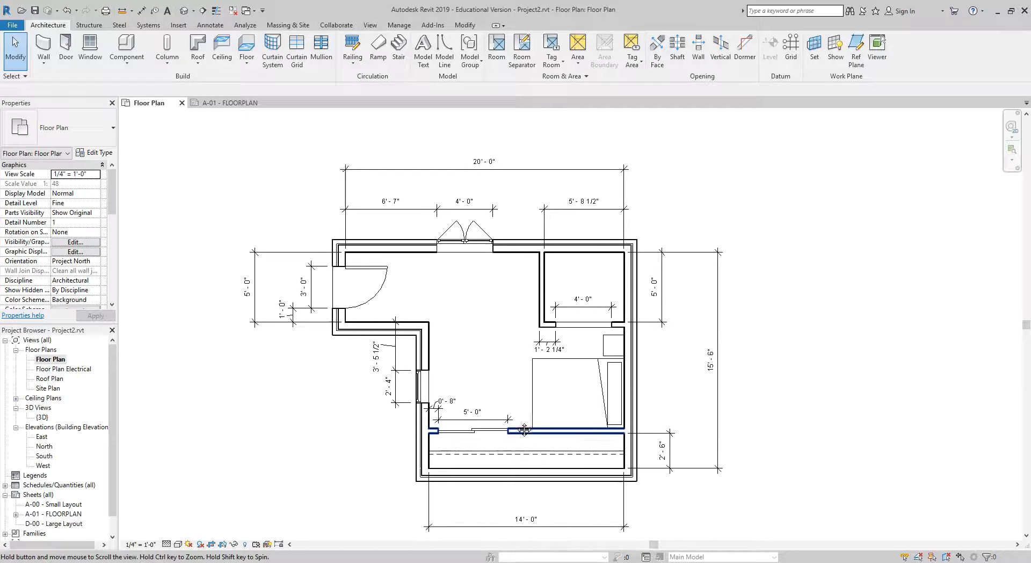
{"action": "middle_click_drag", "start_coordinate": [516, 428], "coordinate": [527, 411]}
{"action": "left_click", "coordinate": [556, 503]}
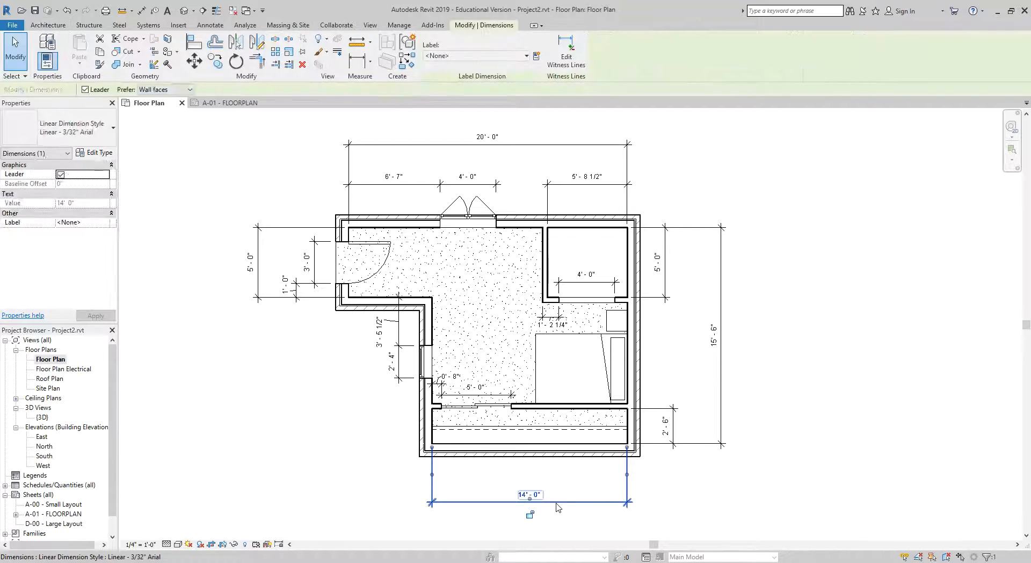
{"action": "left_click_drag", "start_coordinate": [558, 492], "coordinate": [558, 475]}
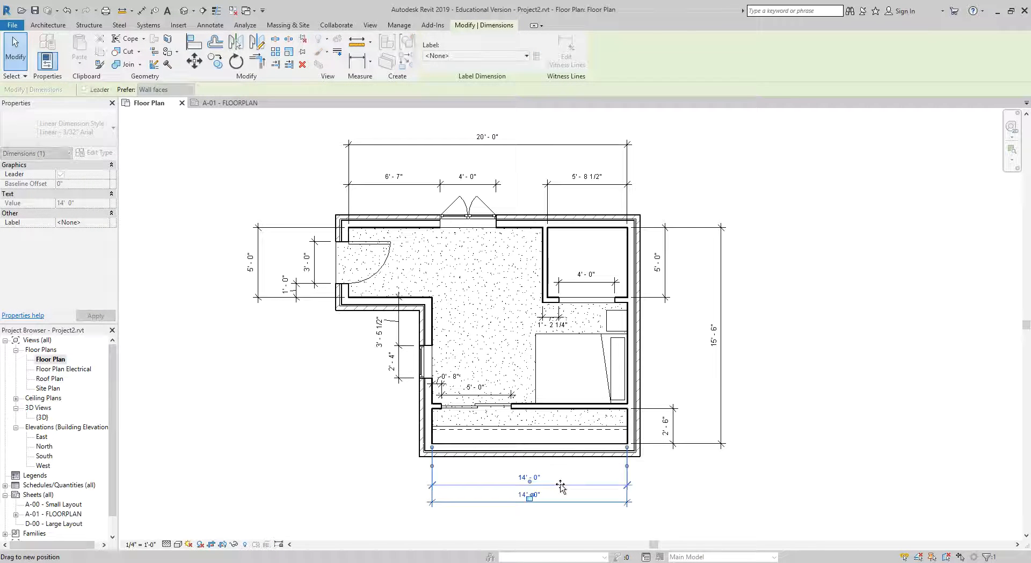
{"action": "left_click", "coordinate": [736, 459]}
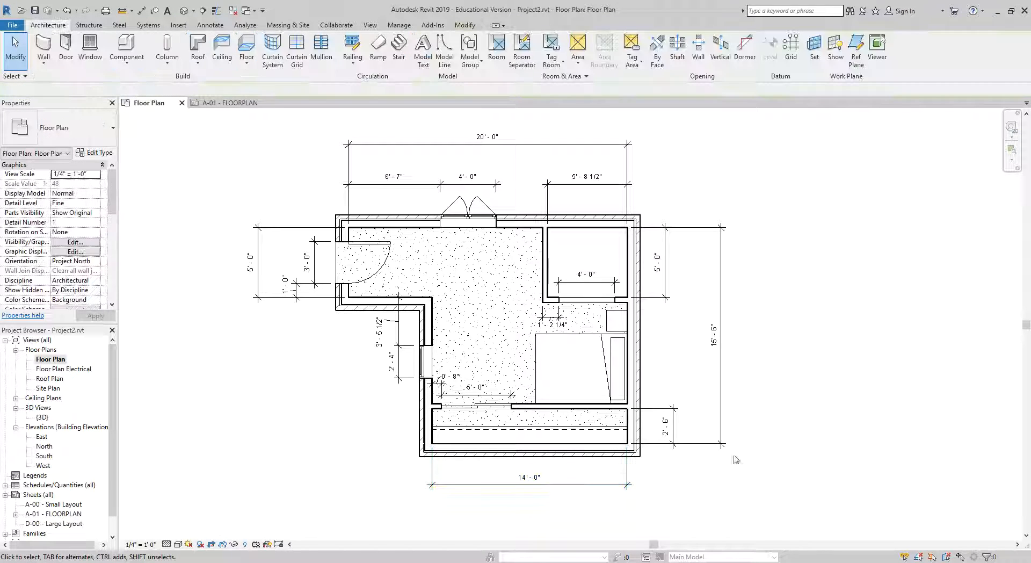
Step: Move the overall interior depth dimension inward, closer to the right exterior wall
{"action": "left_click", "coordinate": [720, 351]}
{"action": "left_click_drag", "start_coordinate": [720, 350], "coordinate": [694, 354]}
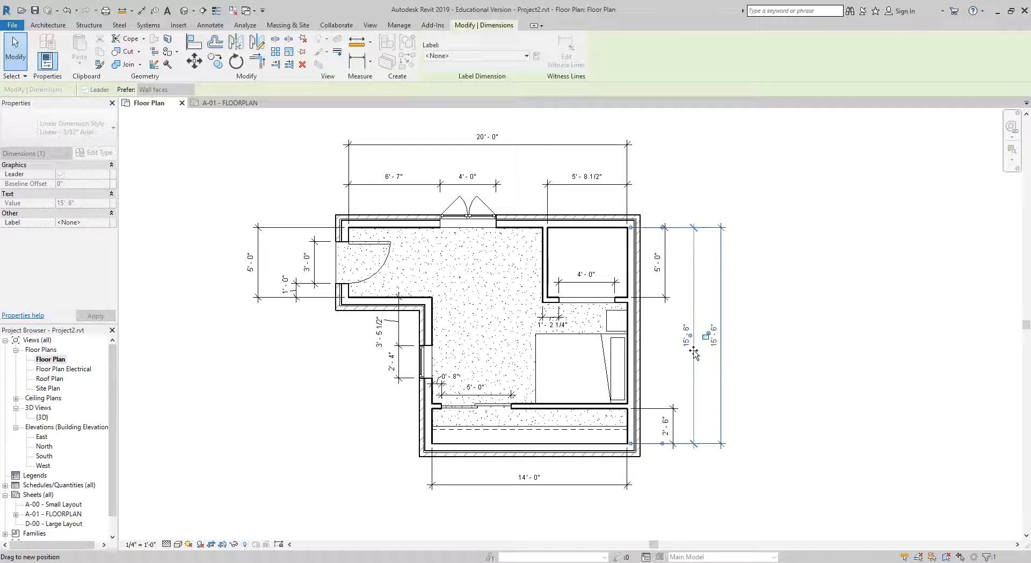
{"action": "left_click", "coordinate": [696, 466]}
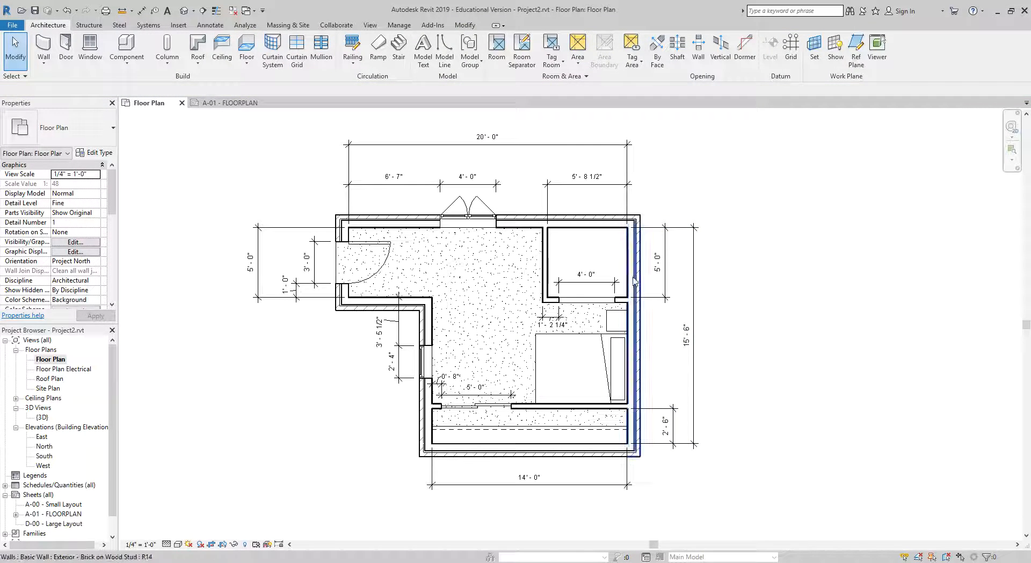
Step: Move the overall interior width dimension above the building and the entry's interior depth dimension beside it closer to the exterior walls
{"action": "left_click", "coordinate": [520, 149]}
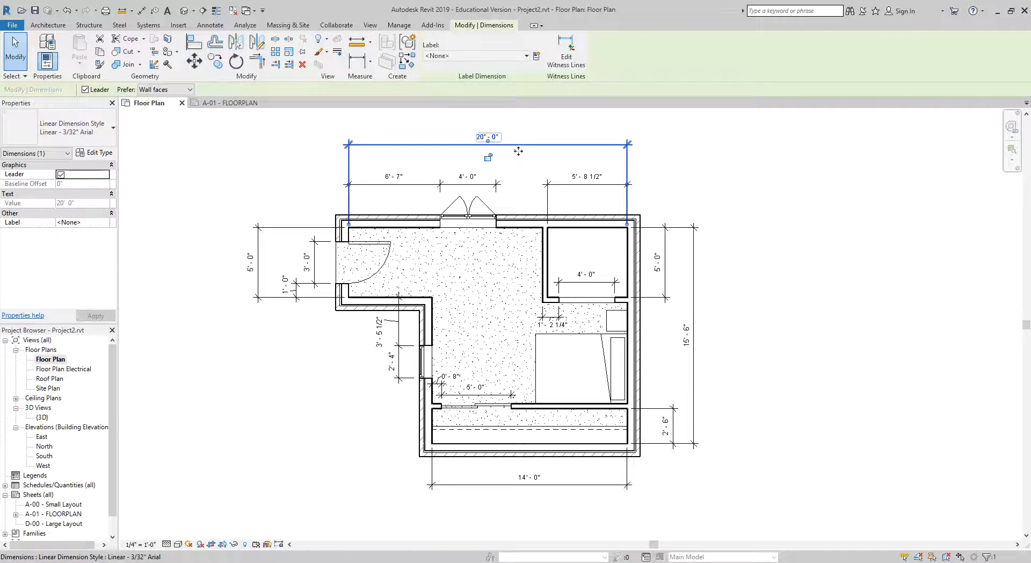
{"action": "left_click_drag", "start_coordinate": [518, 151], "coordinate": [515, 160]}
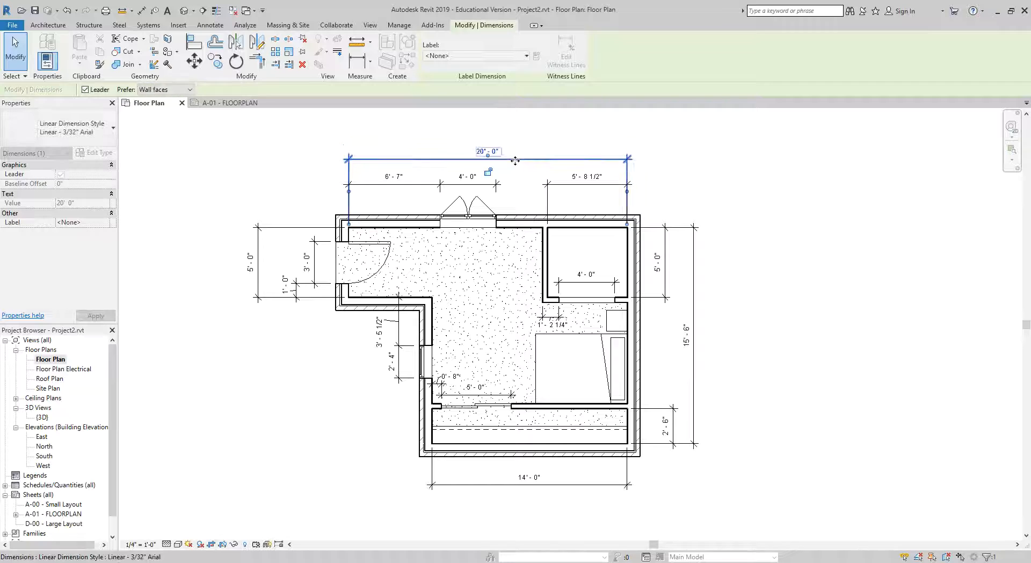
{"action": "left_click", "coordinate": [259, 242]}
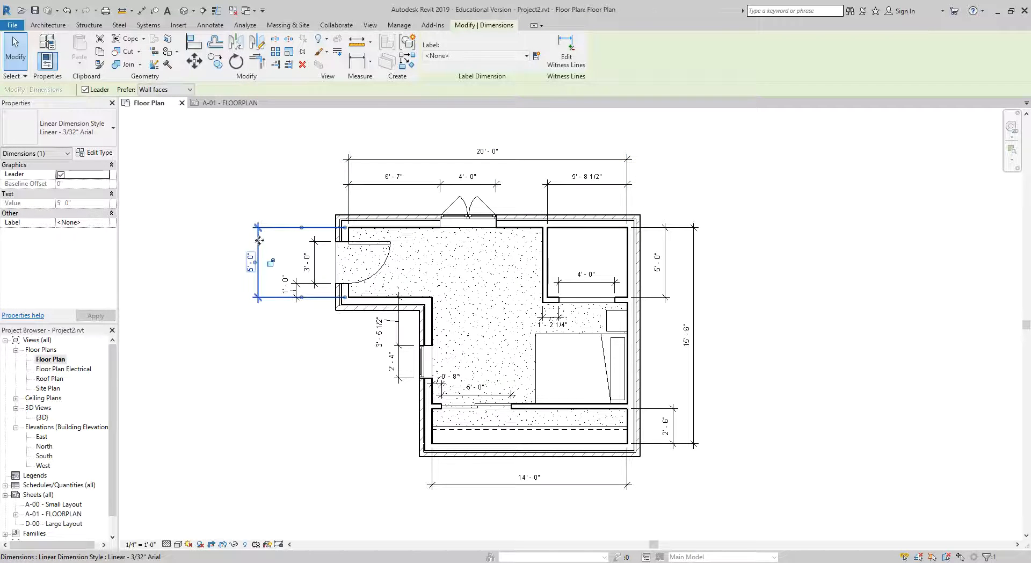
{"action": "left_click_drag", "start_coordinate": [260, 240], "coordinate": [274, 241]}
{"action": "left_click", "coordinate": [279, 349]}
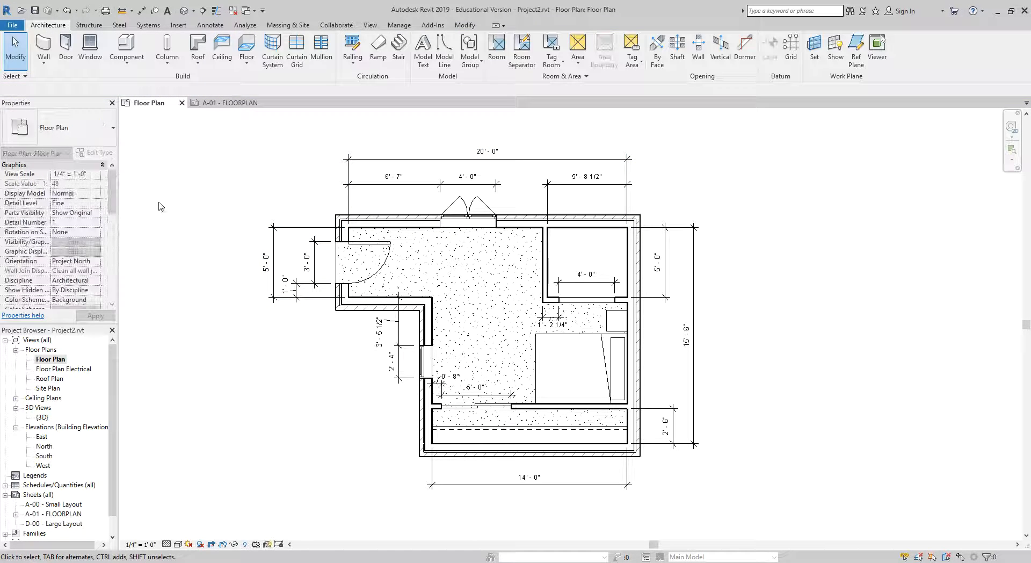
Step: Open sheet A-01 - FLOORPLAN and shift the floor plan viewport slightly left and down to centre it within the title block
{"action": "left_click", "coordinate": [230, 102]}
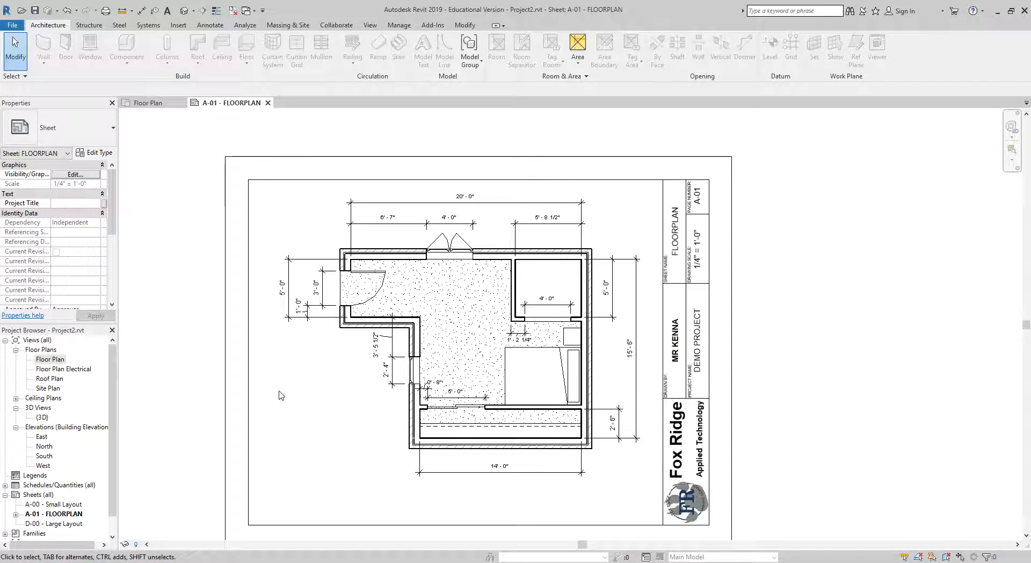
{"action": "left_click", "coordinate": [278, 347]}
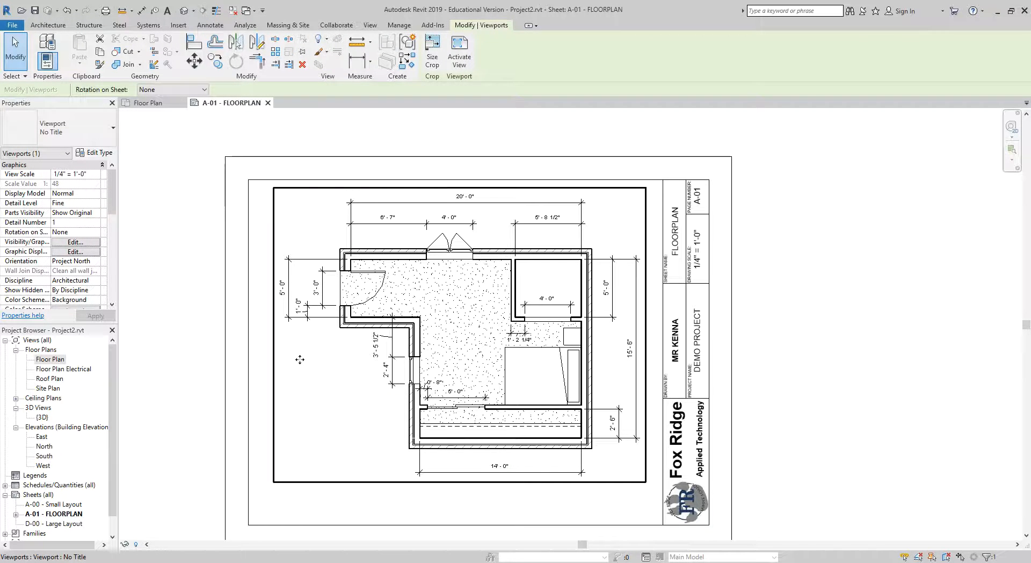
{"action": "left_click_drag", "start_coordinate": [299, 359], "coordinate": [291, 366]}
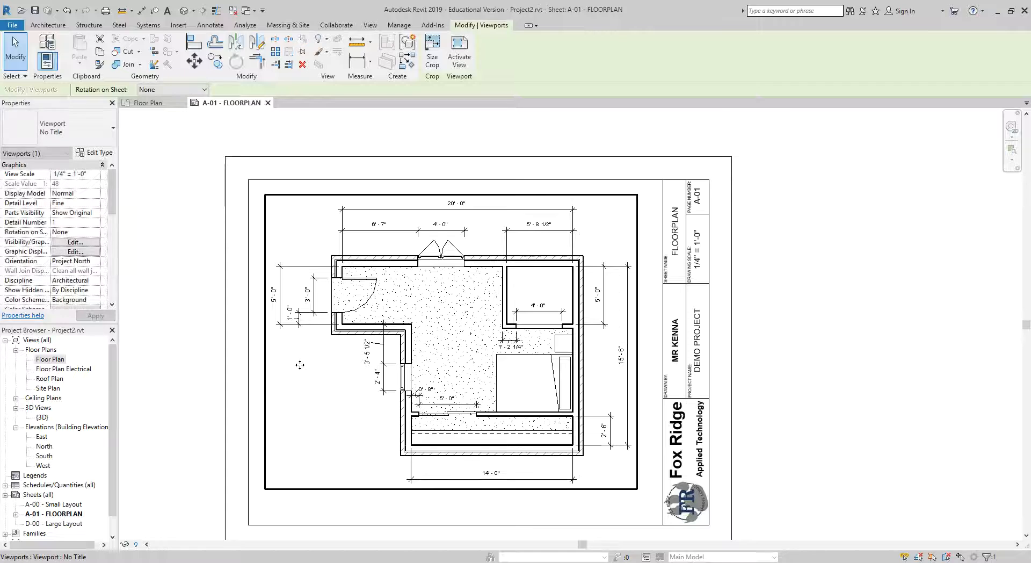
{"action": "left_click", "coordinate": [189, 237]}
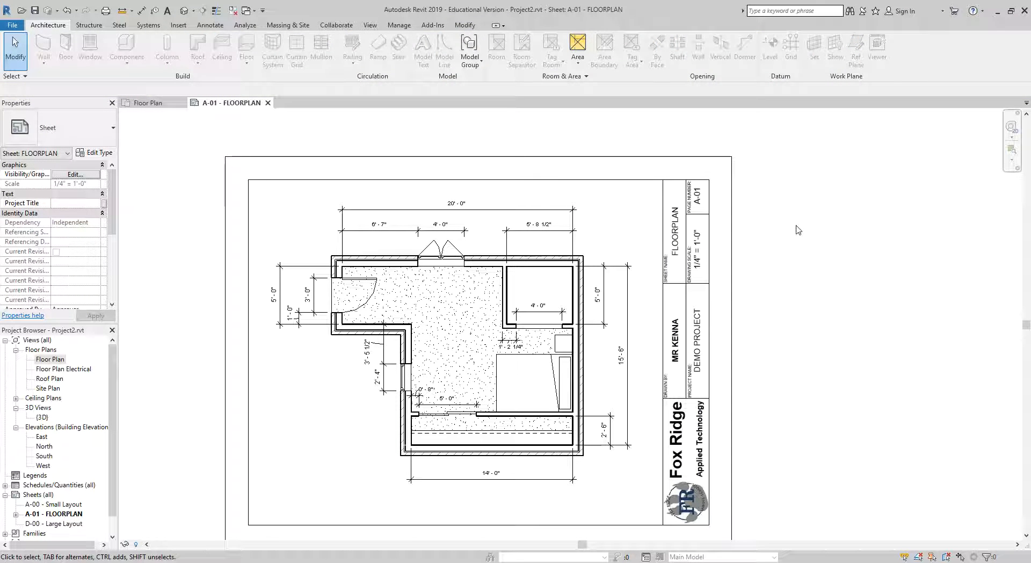
Step: Check the dimensioned Floor Plan view against its layout on the full A-01 - FLOORPLAN sheet
{"action": "scroll", "coordinate": [805, 231], "scroll_direction": "down", "scroll_amount": 1}
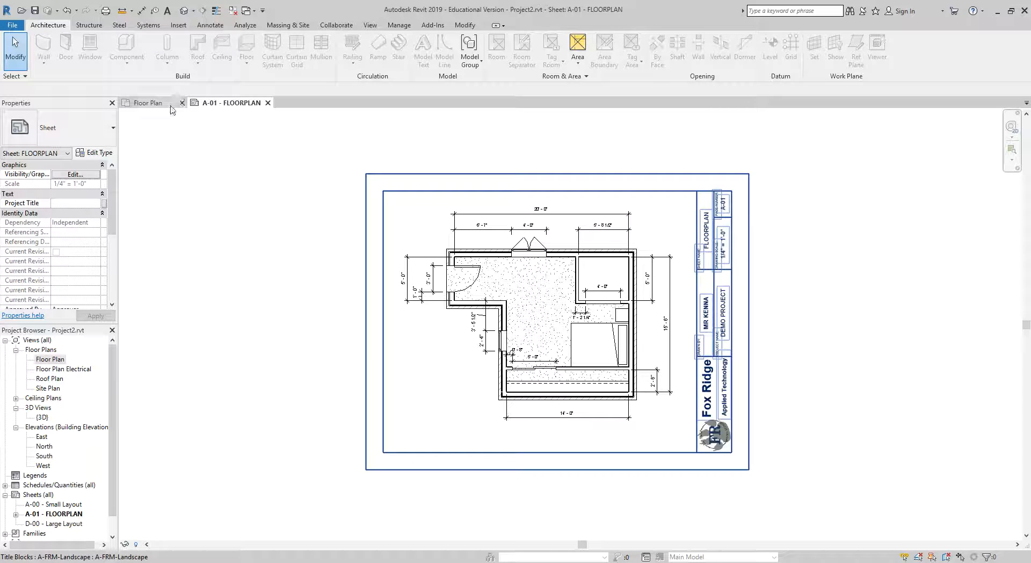
{"action": "left_click", "coordinate": [149, 103]}
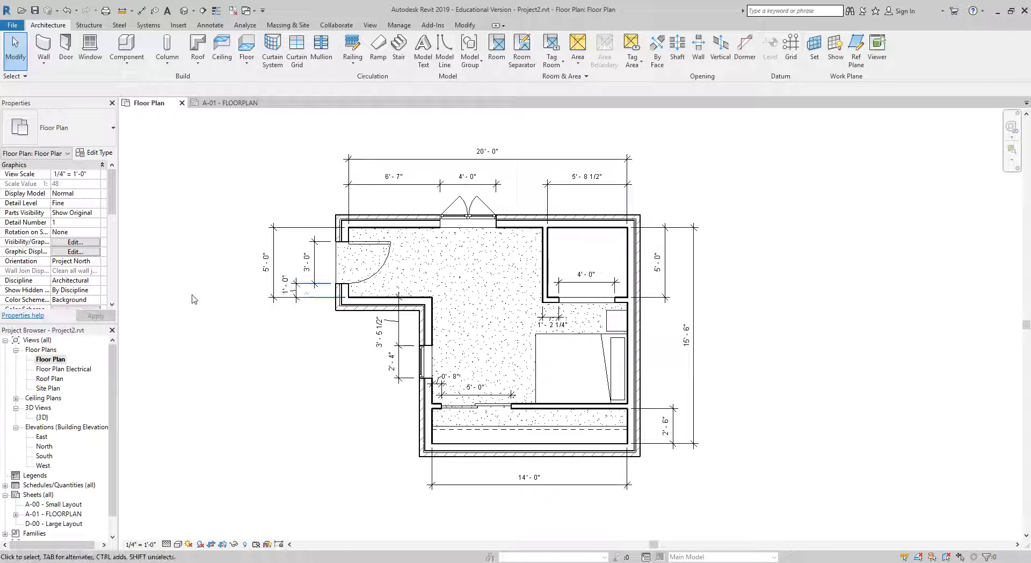
{"action": "left_click", "coordinate": [199, 102]}
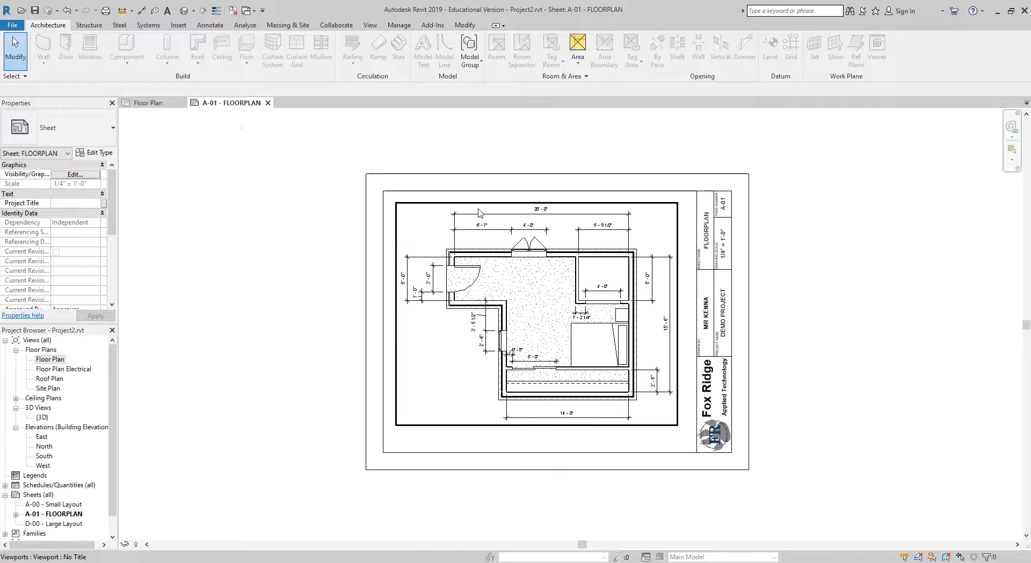